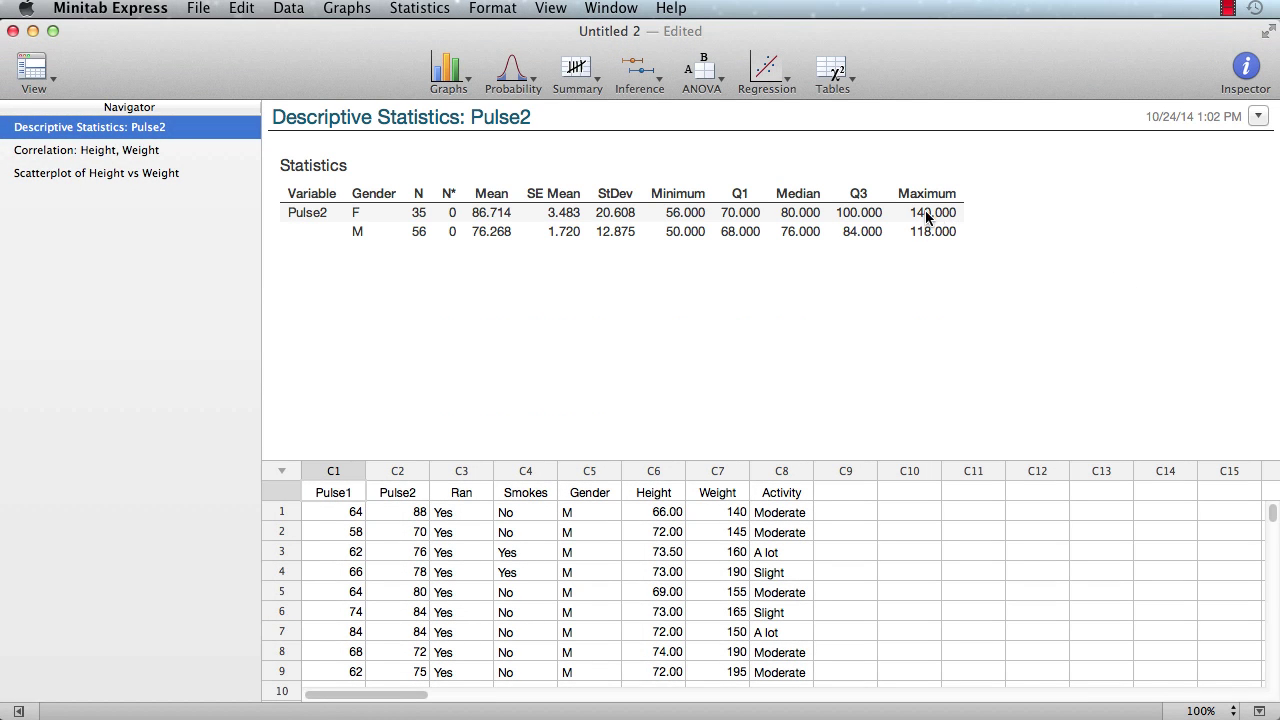
From the Statistics table's context menu, open the help page on interpreting descriptive statistics key results.
{"action": "right_click", "coordinate": [899, 207]}
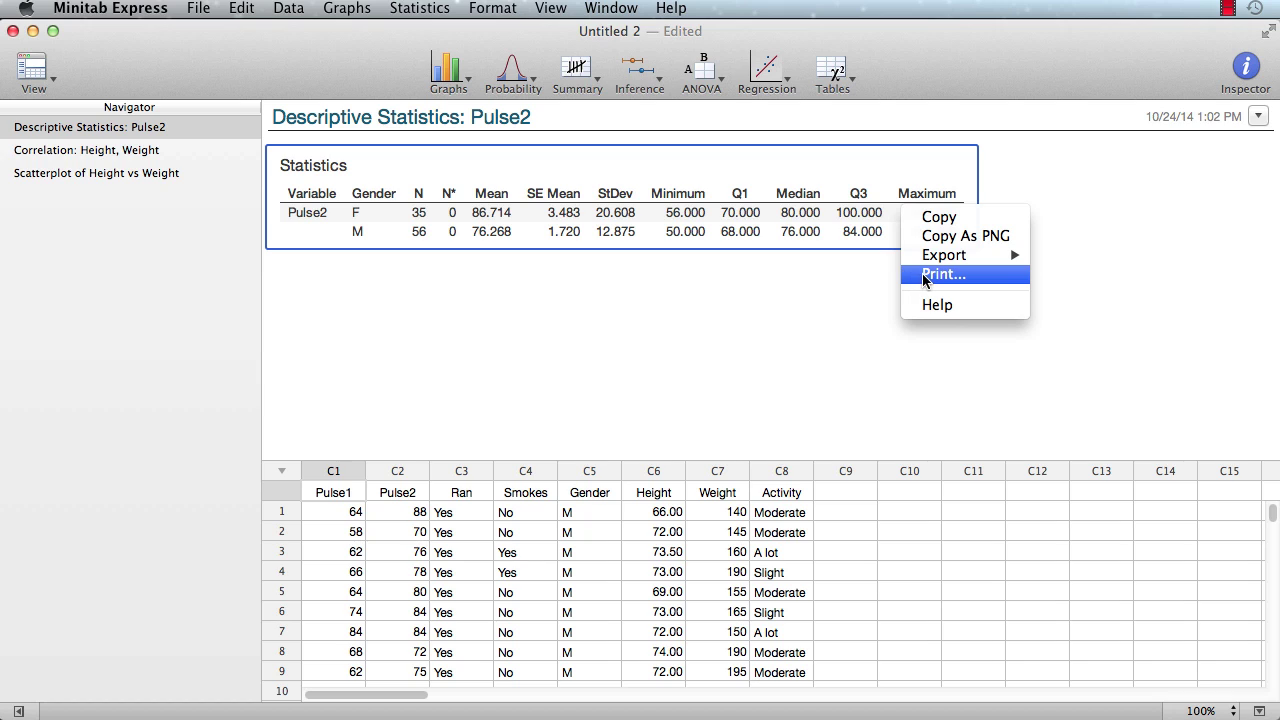
{"action": "mouse_move", "coordinate": [914, 256]}
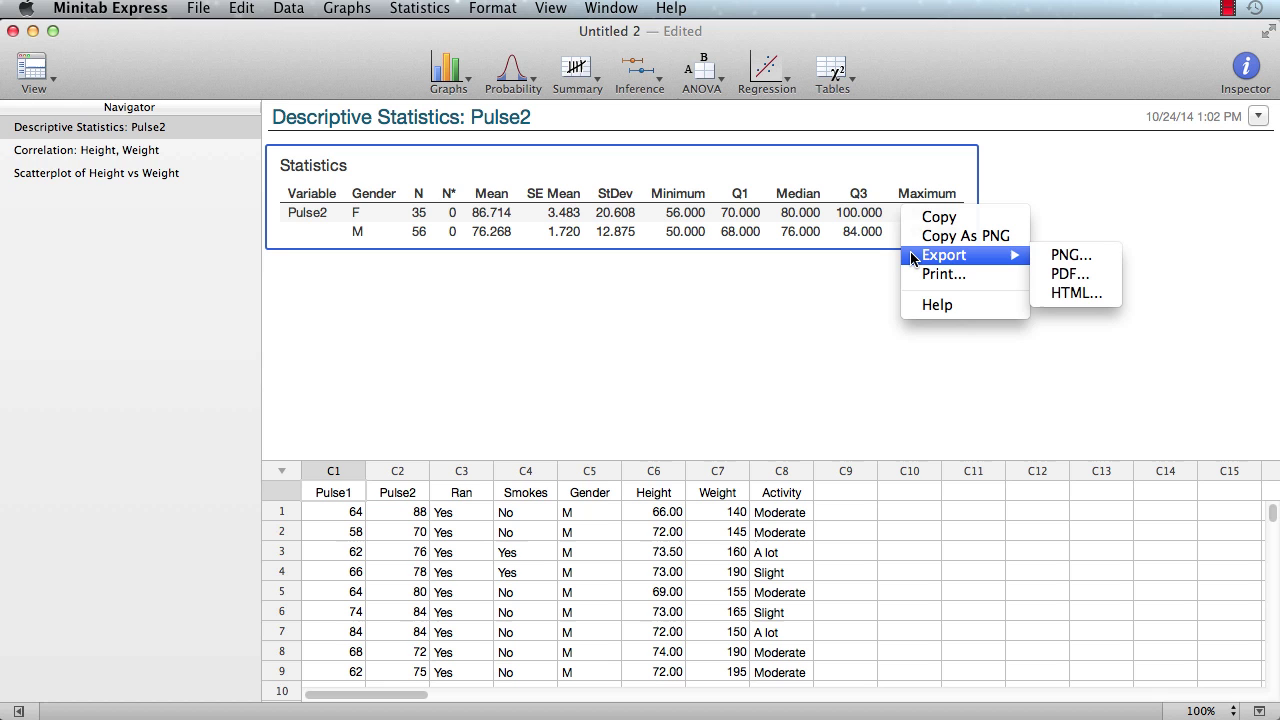
{"action": "left_click", "coordinate": [911, 306]}
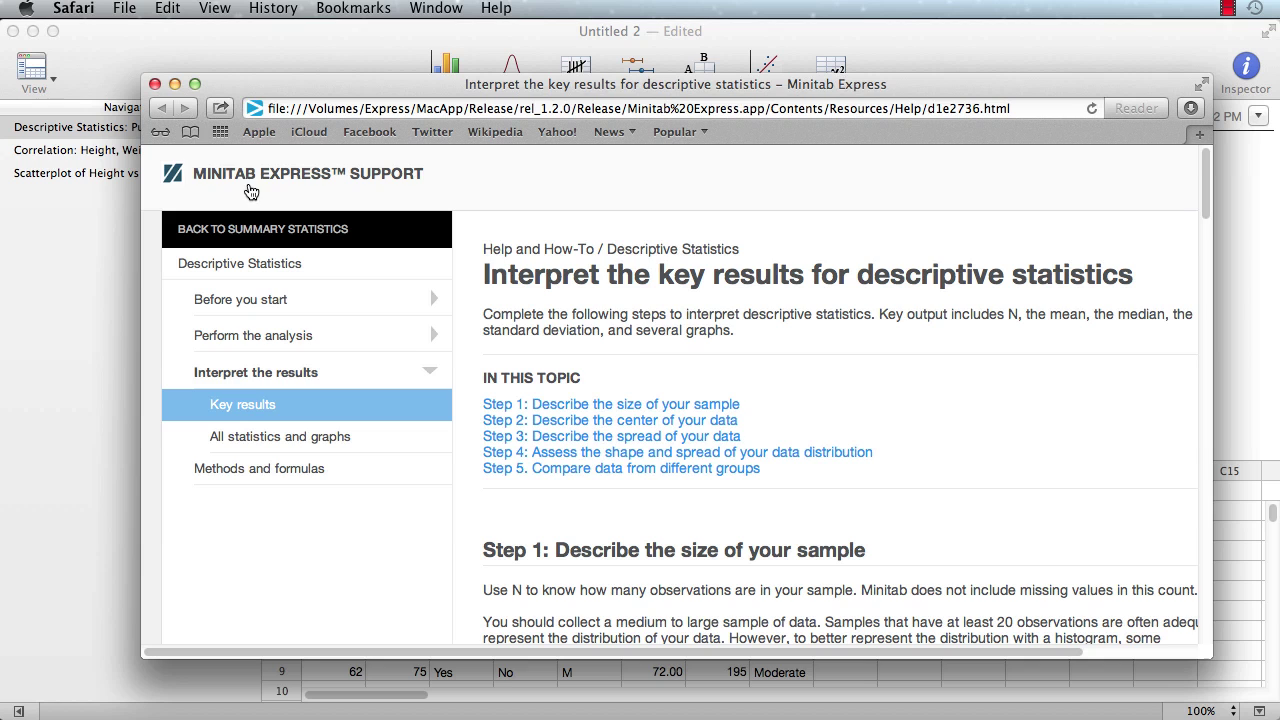
Close the Safari help window to get back to the Pulse2 descriptive statistics output.
{"action": "left_click", "coordinate": [157, 84]}
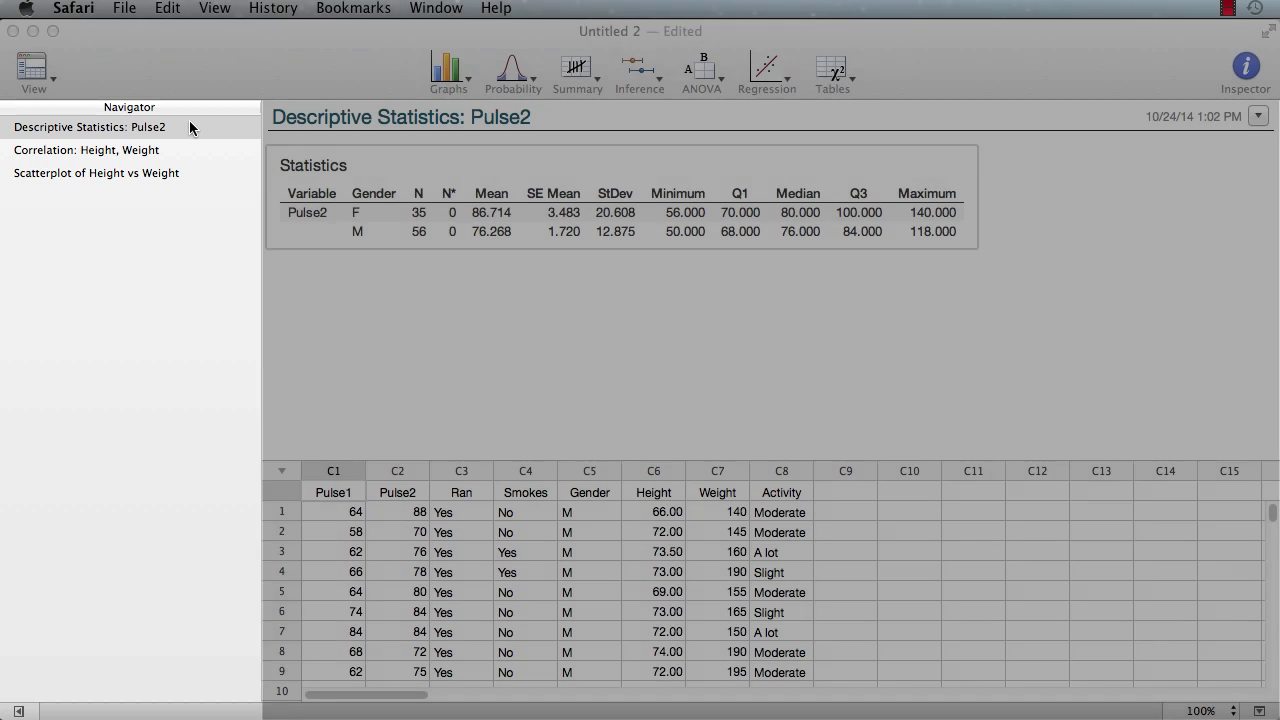
Step through the Navigator to the Correlation: Height, Weight output and its Height vs Weight scatterplot.
{"action": "left_click", "coordinate": [189, 124]}
{"action": "left_click", "coordinate": [195, 152]}
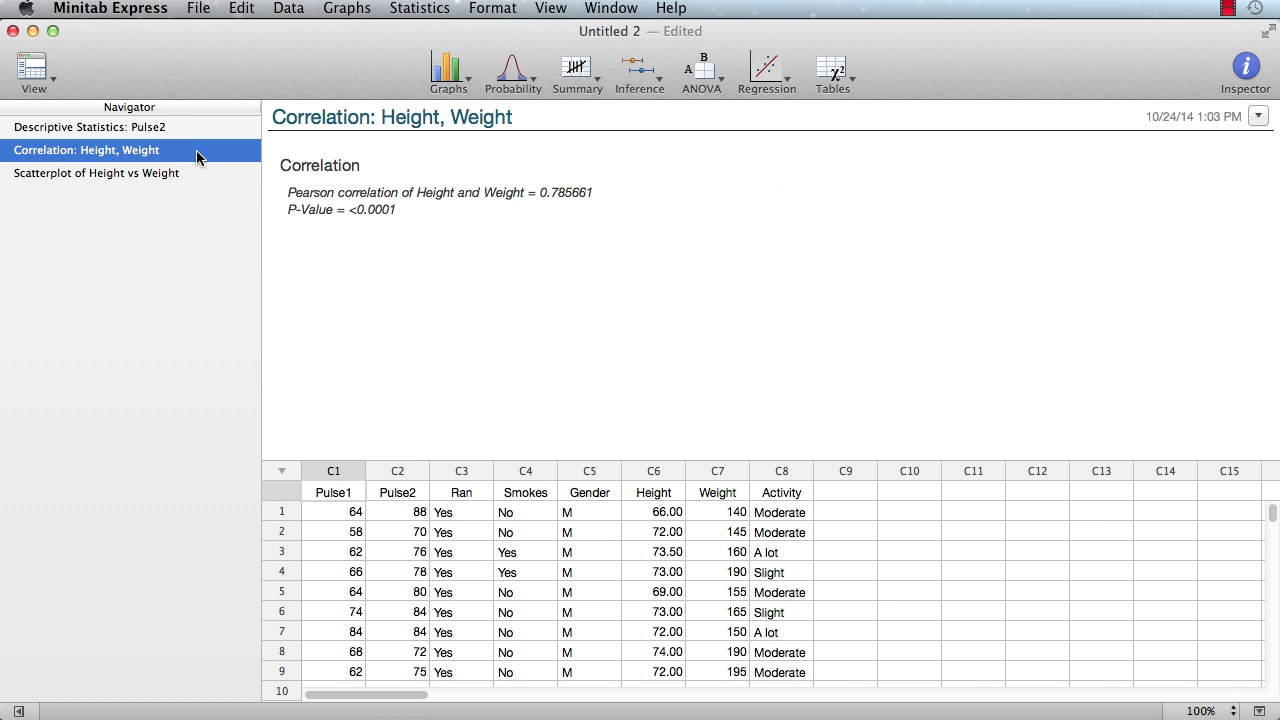
{"action": "left_click", "coordinate": [196, 175]}
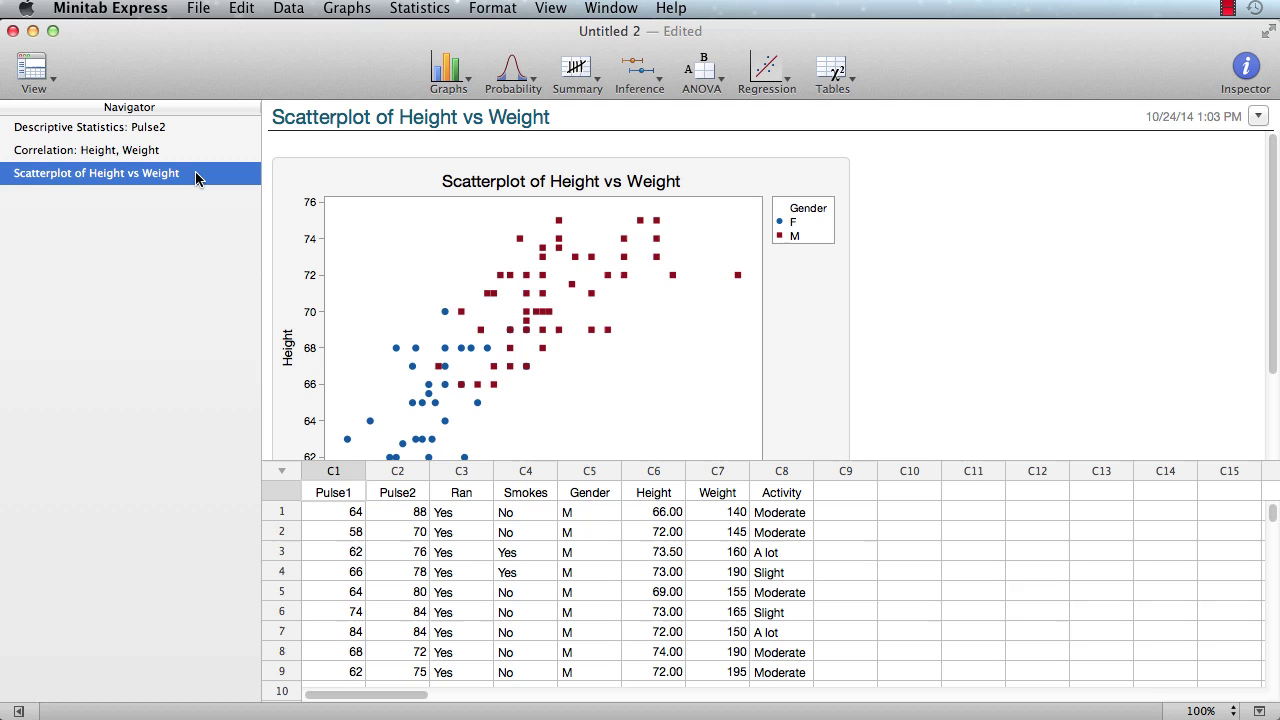
{"action": "right_click", "coordinate": [196, 177]}
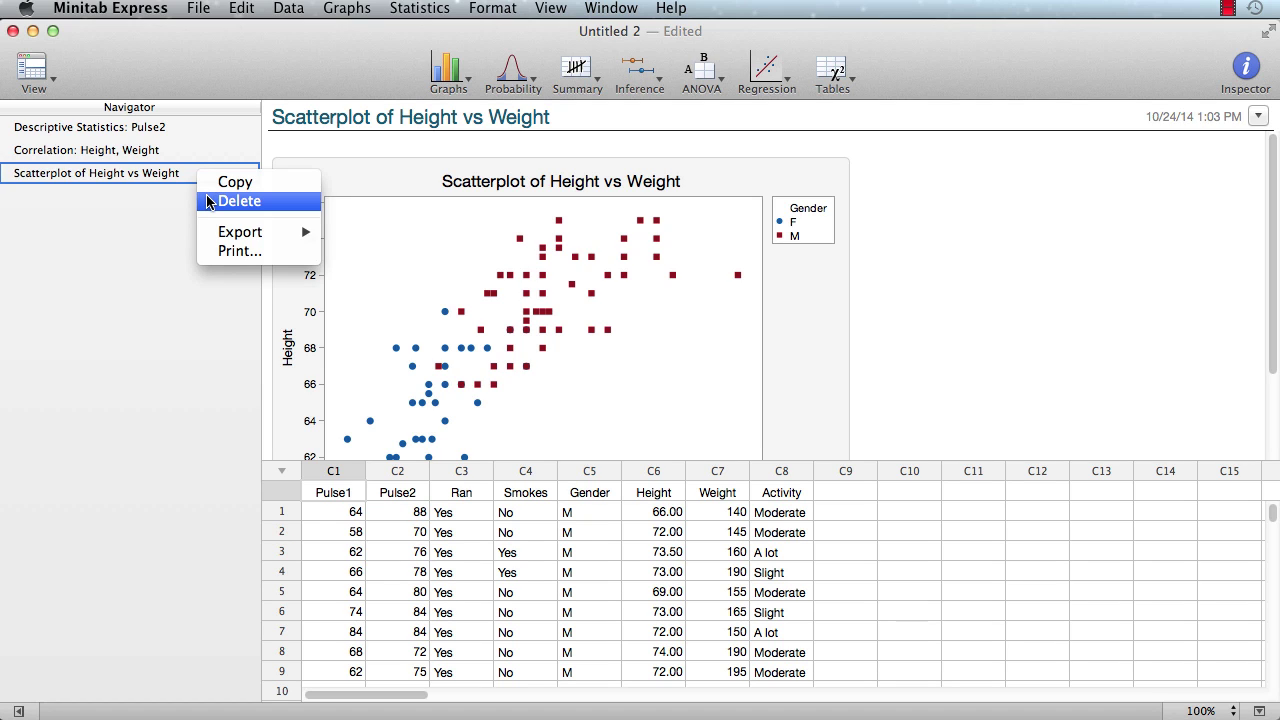
{"action": "mouse_move", "coordinate": [210, 233]}
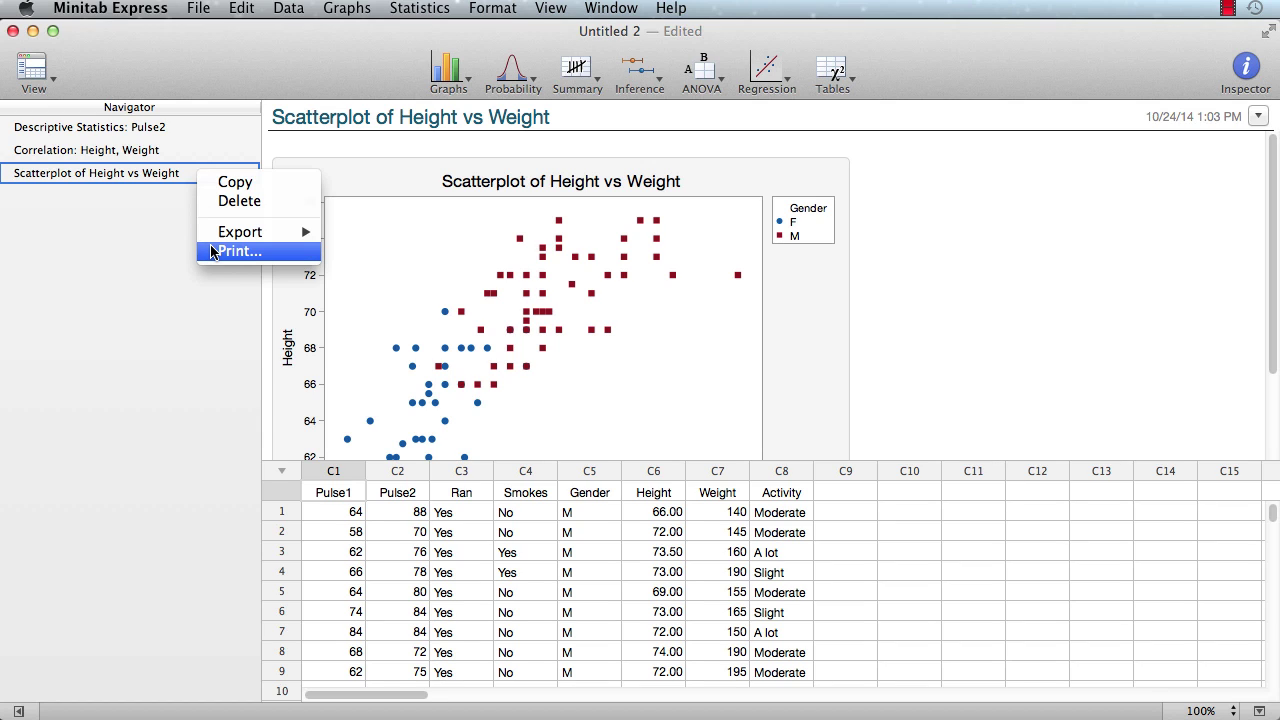
{"action": "left_click", "coordinate": [170, 262]}
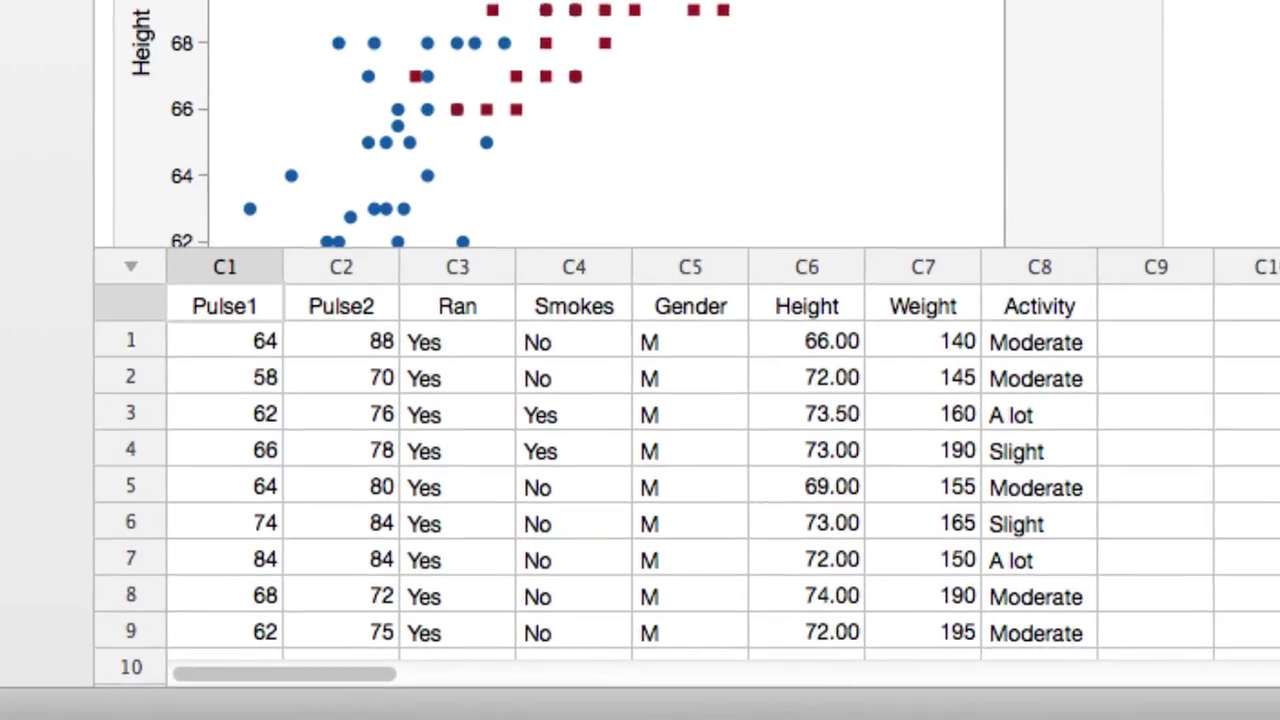
{"action": "key", "text": "super+a"}
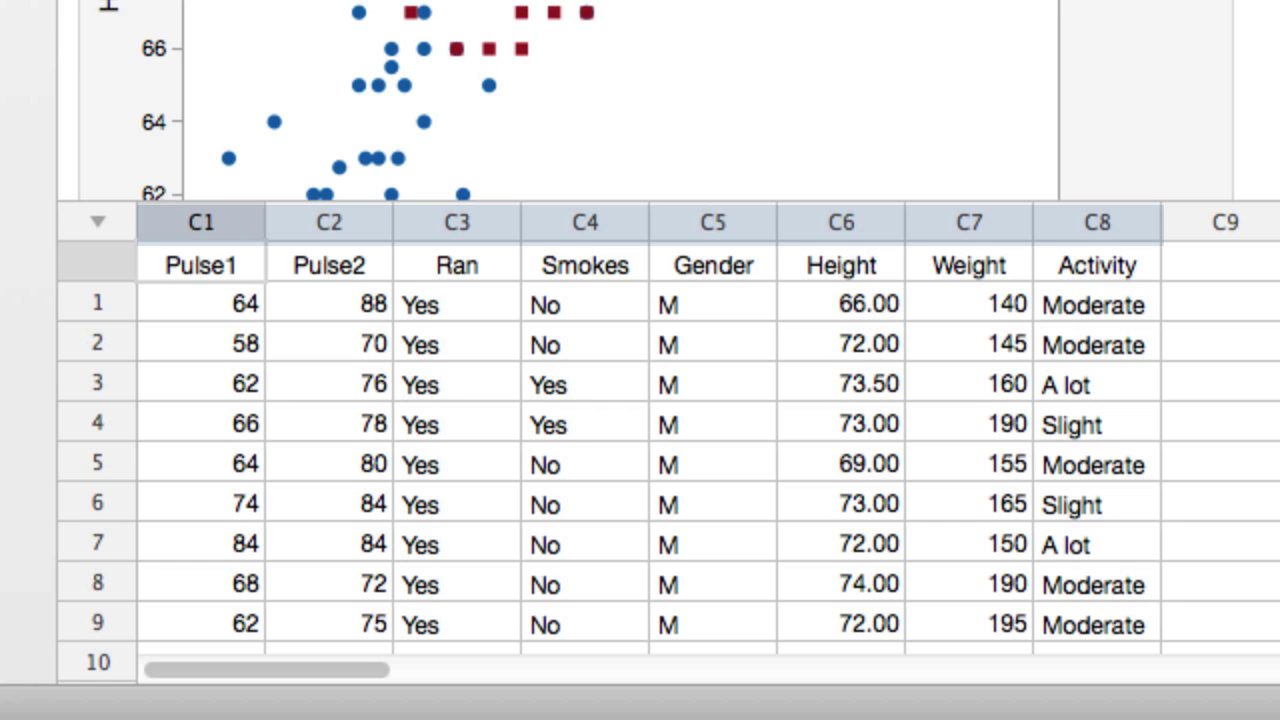
{"action": "key", "text": "Escape"}
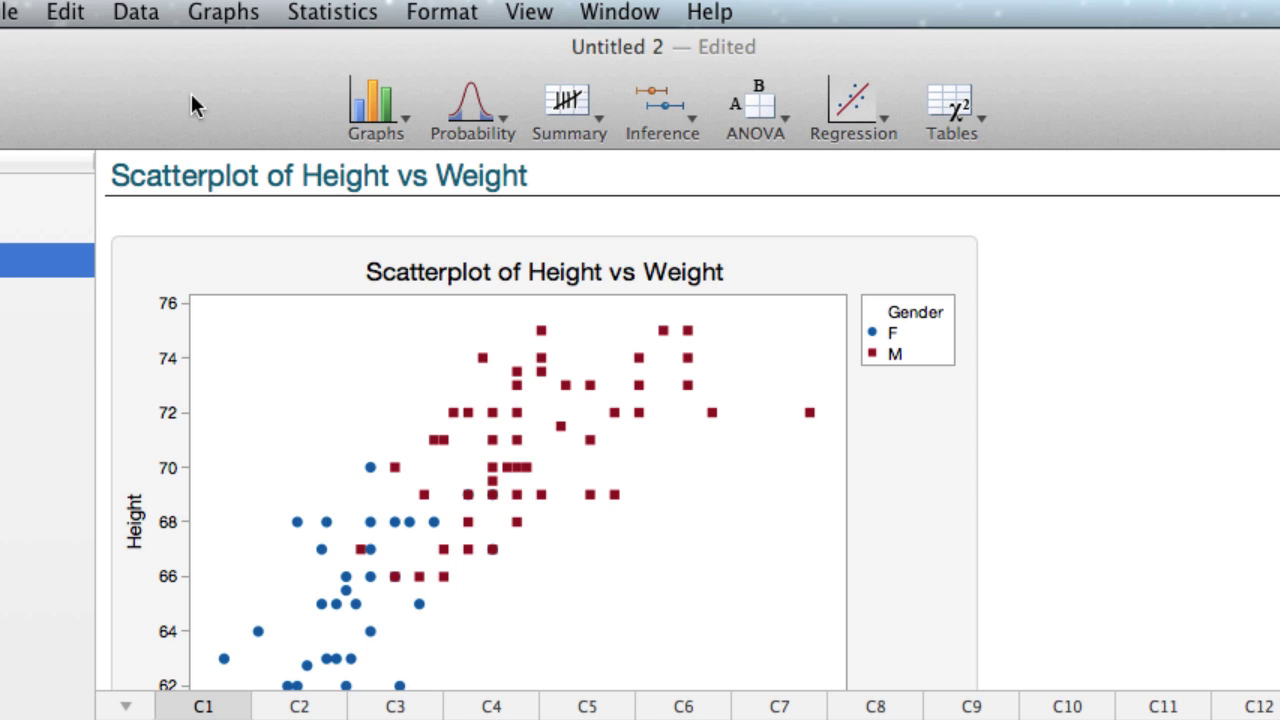
Search the Help menu for 'box' to locate the Boxplot command under Graphs.
{"action": "left_click", "coordinate": [705, 14]}
{"action": "type", "text": "box"}
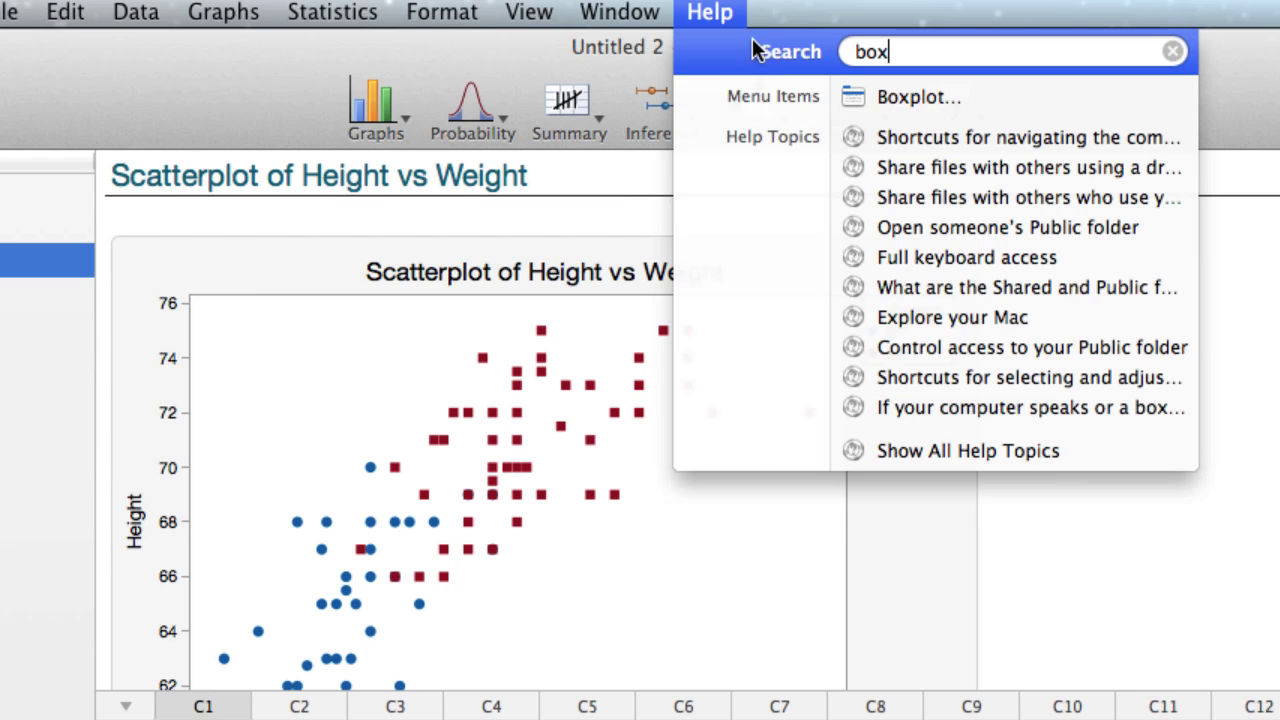
{"action": "mouse_move", "coordinate": [879, 96]}
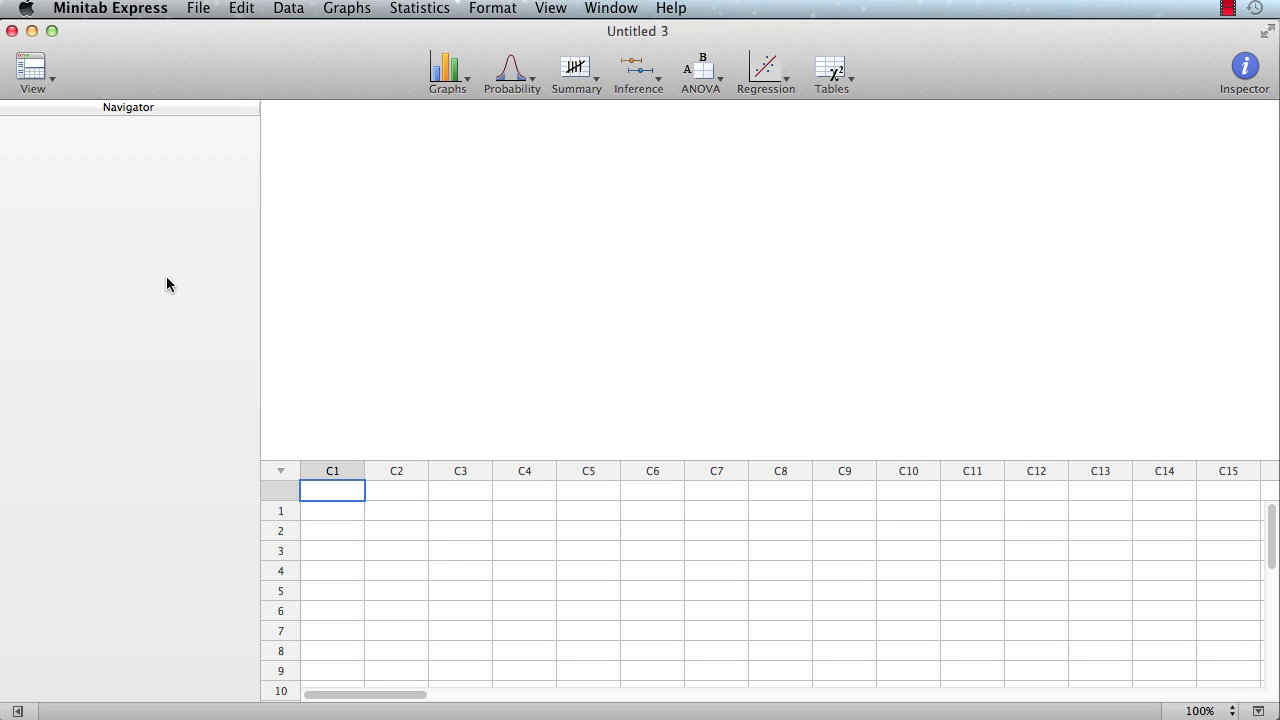
Open Phone Use.csv from Downloads as a worksheet and select the Time On Phone and Gender columns.
{"action": "left_click", "coordinate": [198, 9]}
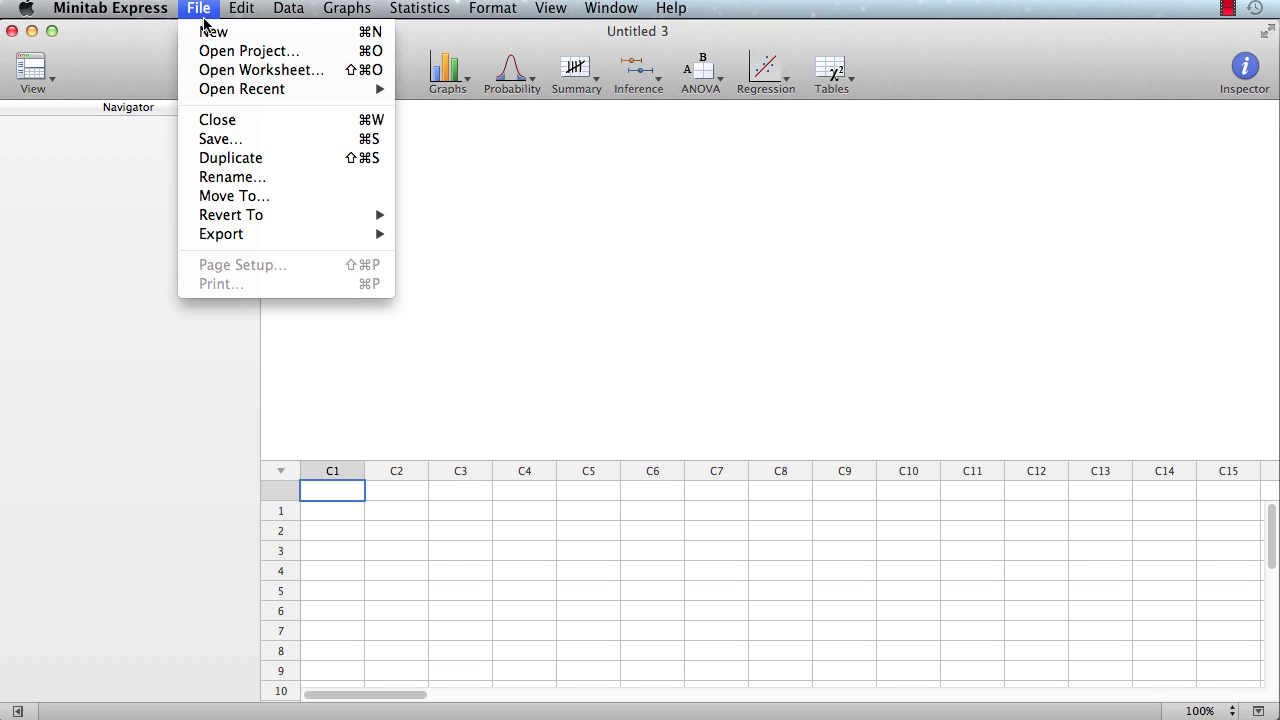
{"action": "left_click", "coordinate": [227, 69]}
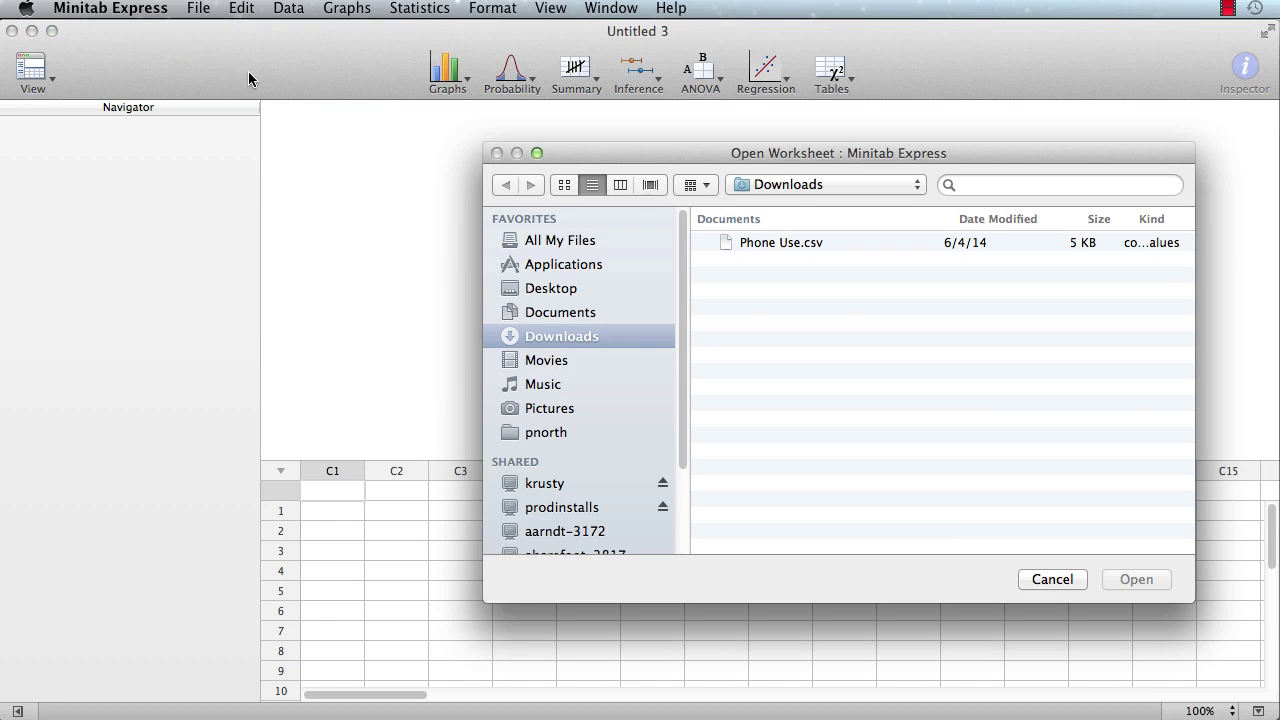
{"action": "left_click", "coordinate": [758, 242]}
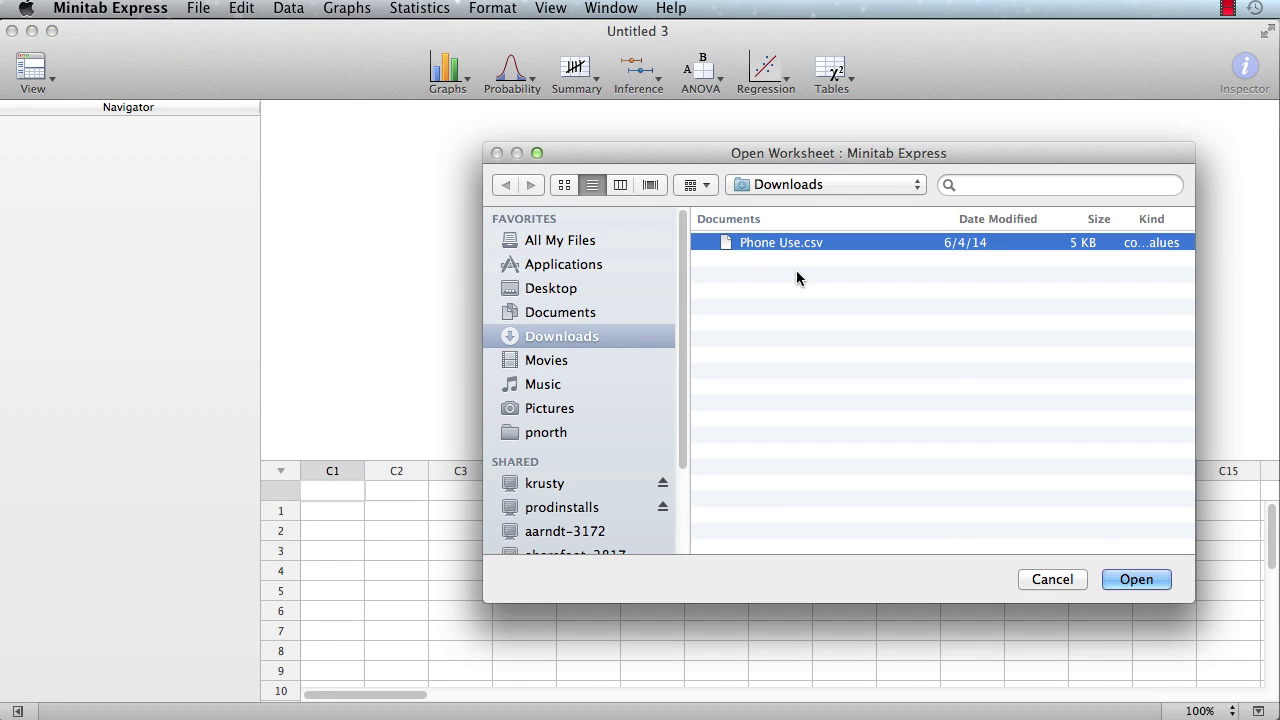
{"action": "left_click", "coordinate": [1117, 580]}
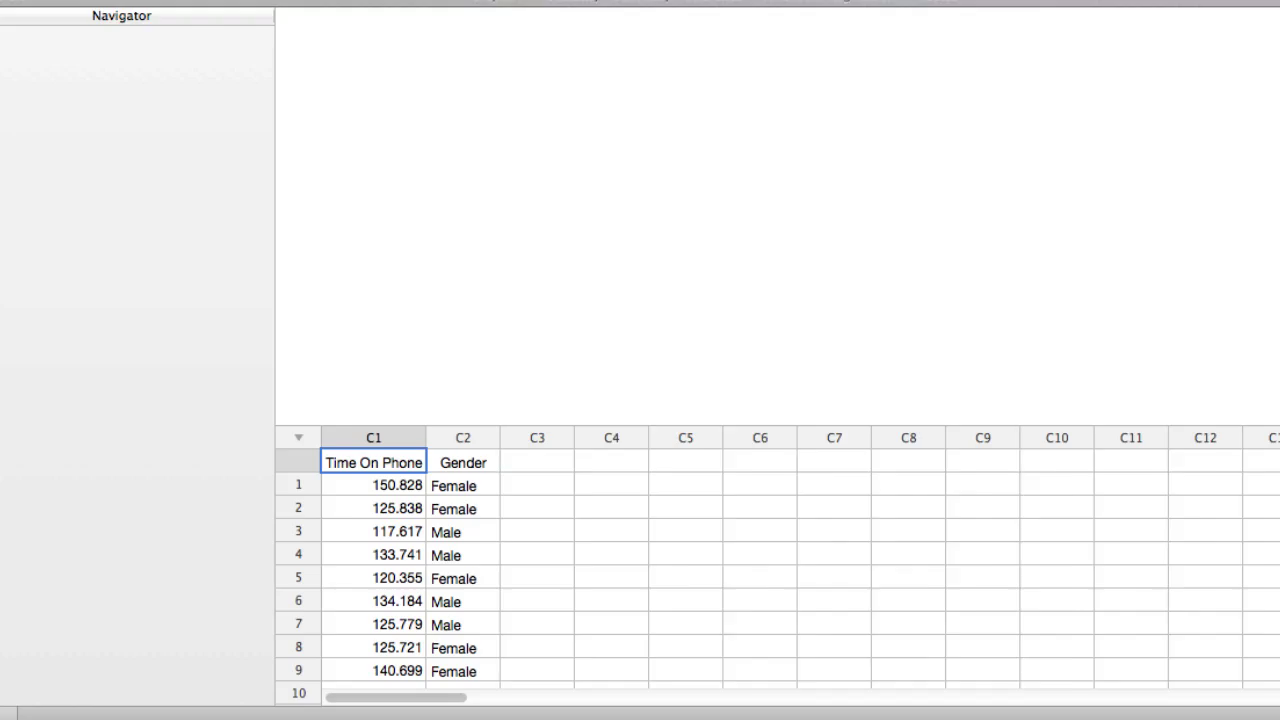
{"action": "left_click", "coordinate": [503, 274]}
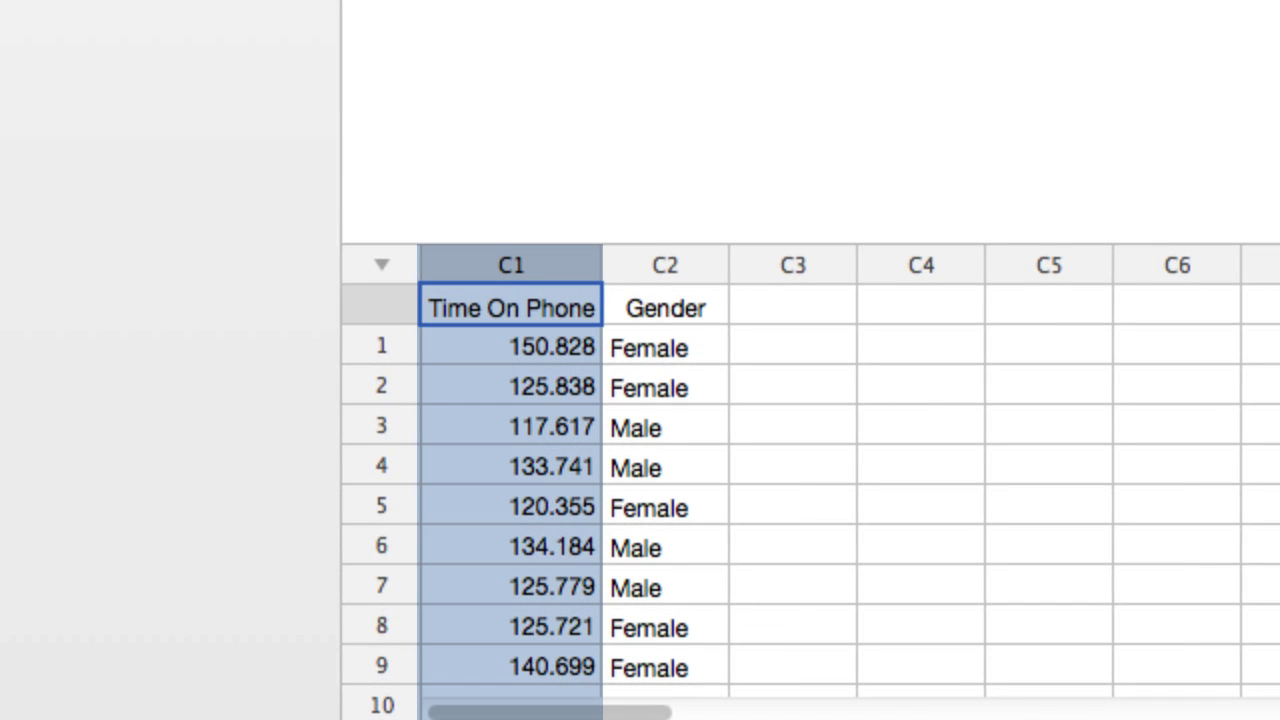
{"action": "left_click", "coordinate": [665, 265]}
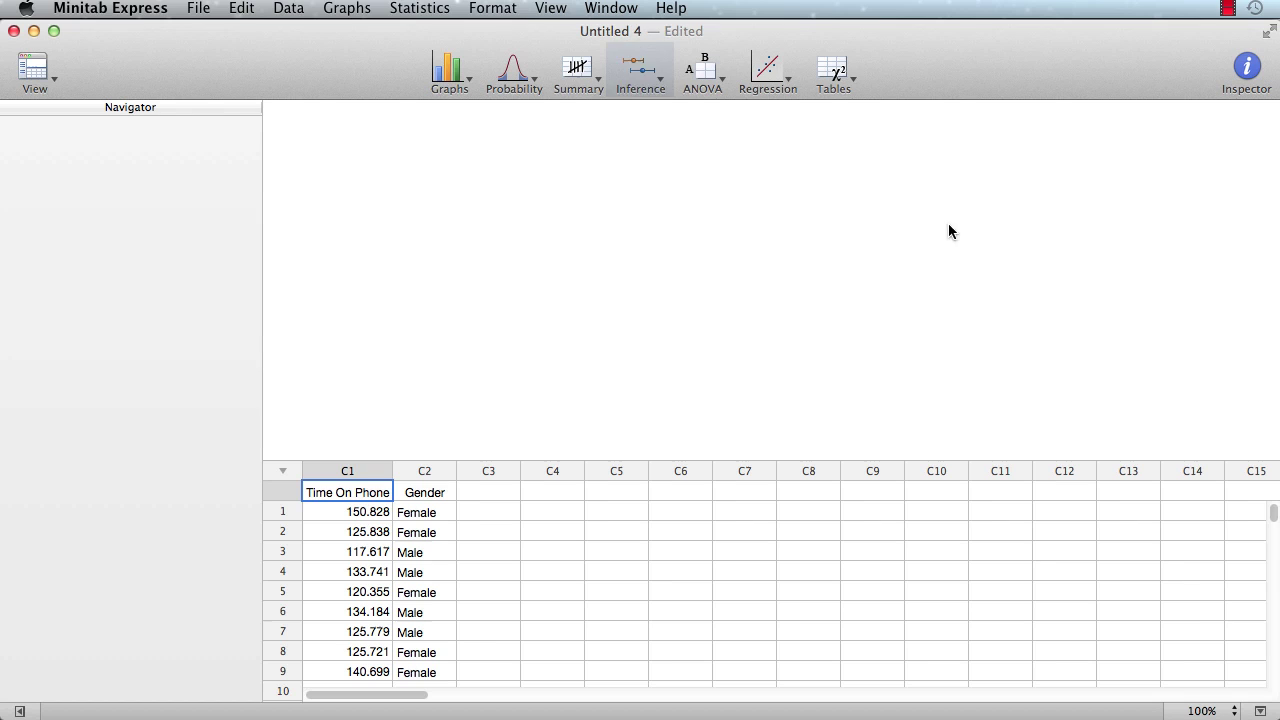
Set up a 2-Sample t test with both samples in one column and view its data-entry help.
{"action": "left_click", "coordinate": [666, 88]}
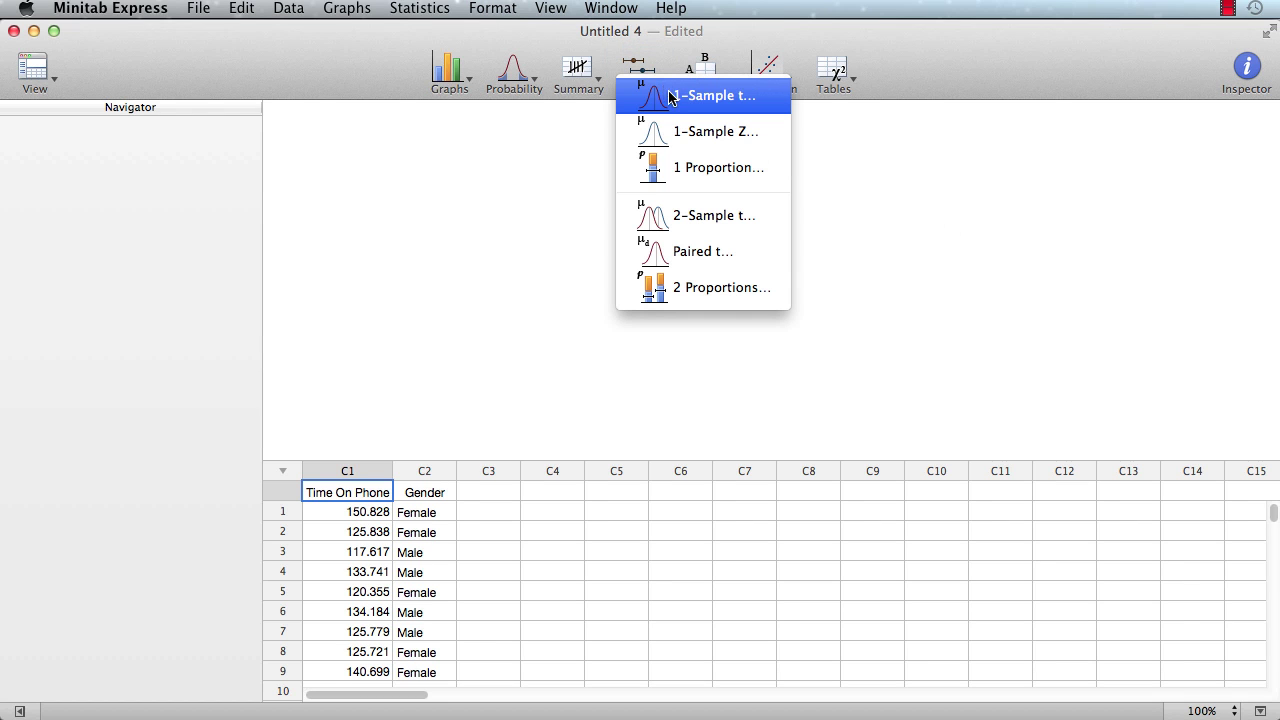
{"action": "left_click", "coordinate": [719, 204]}
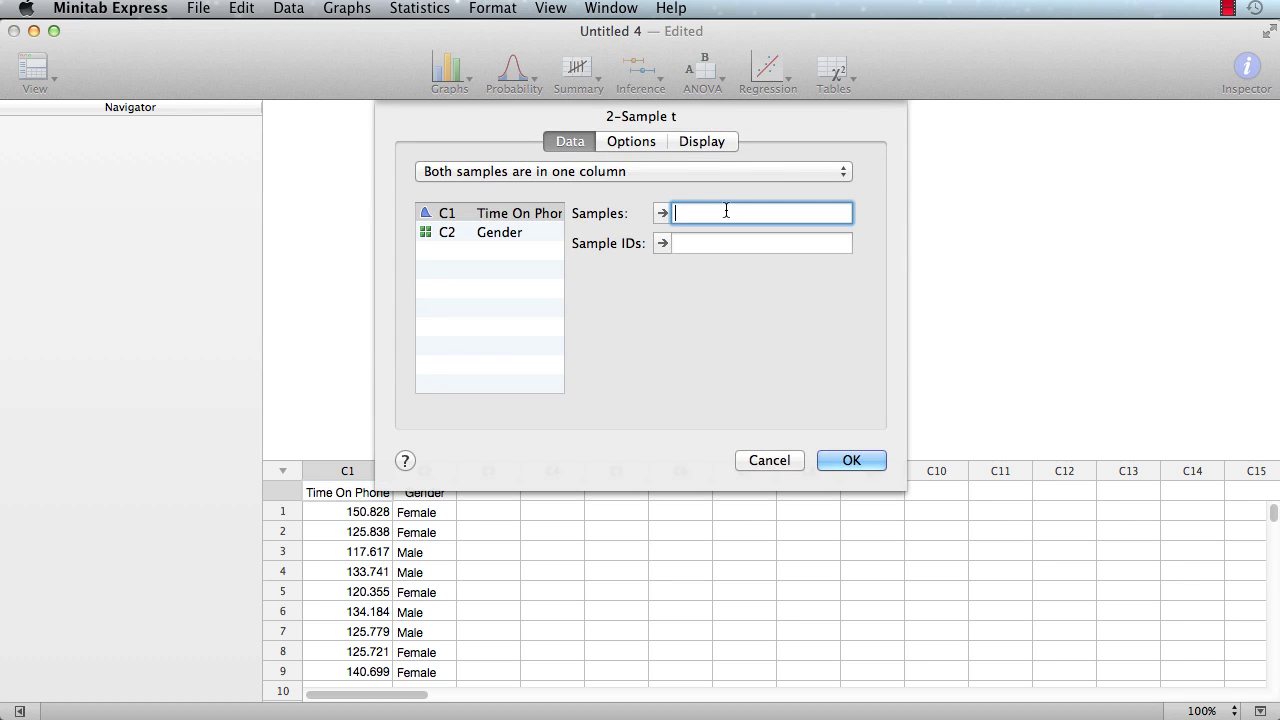
{"action": "left_click", "coordinate": [713, 172]}
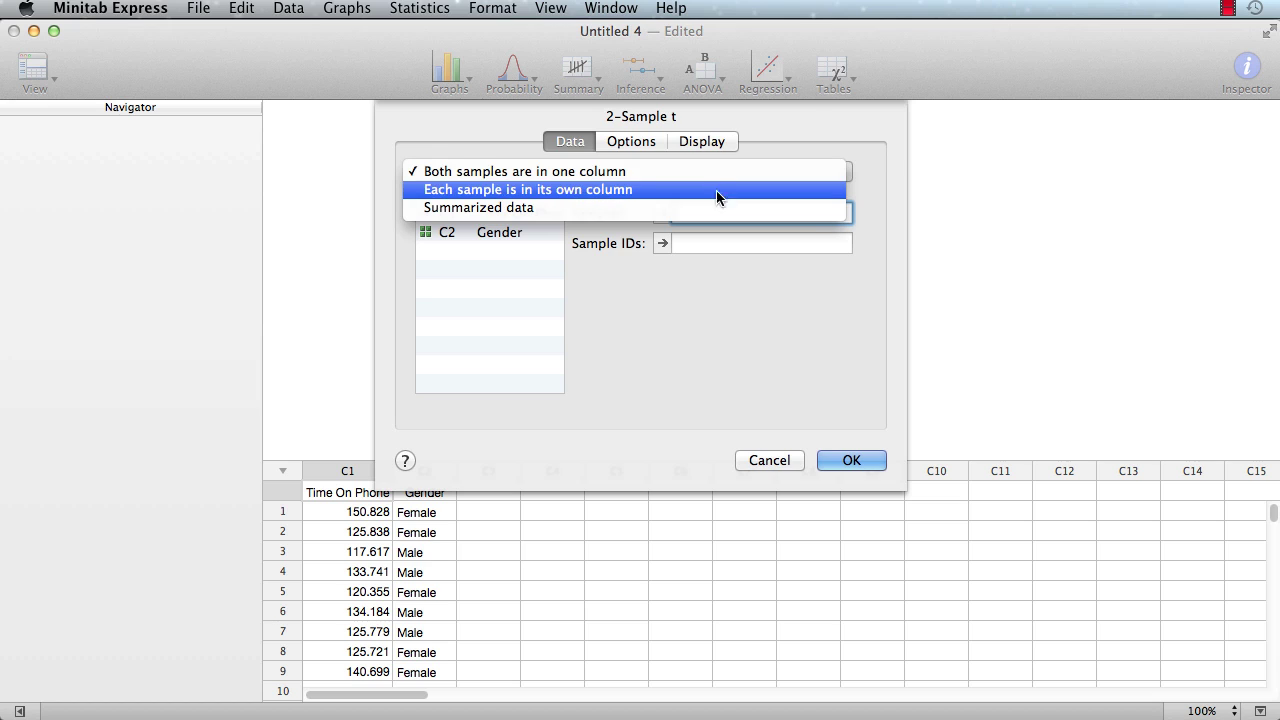
{"action": "left_click", "coordinate": [708, 171]}
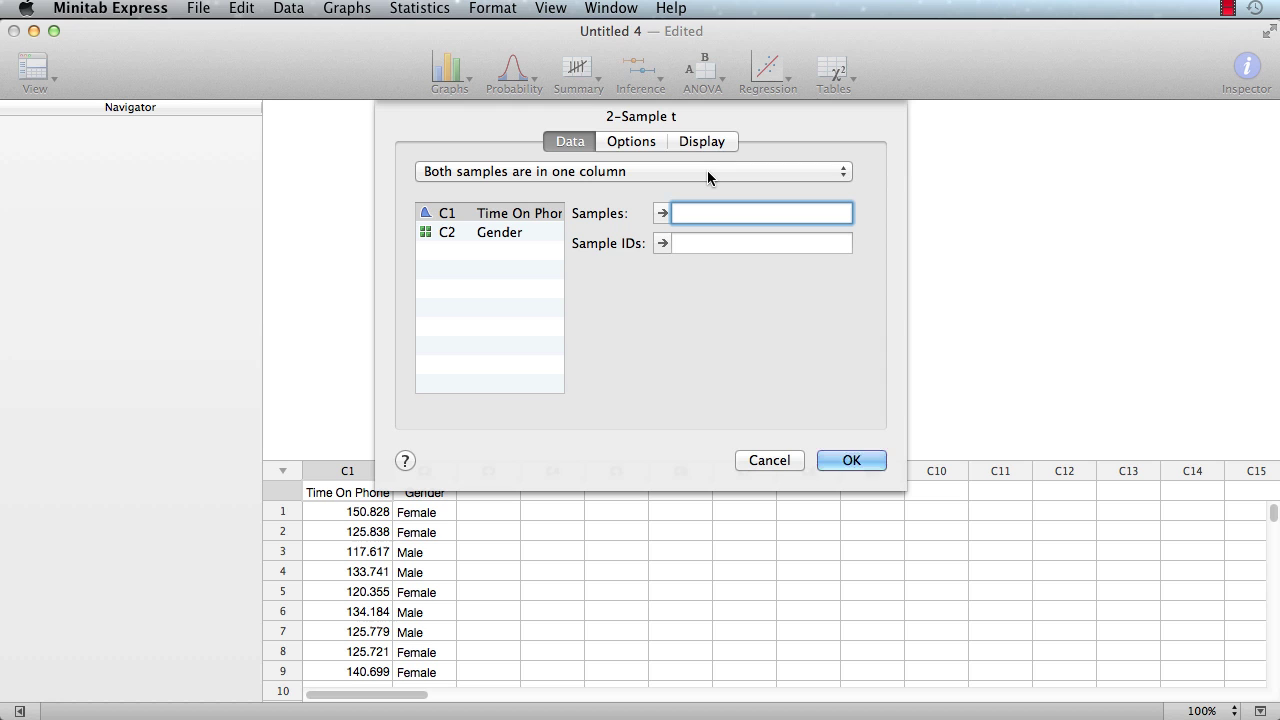
{"action": "left_click", "coordinate": [405, 460]}
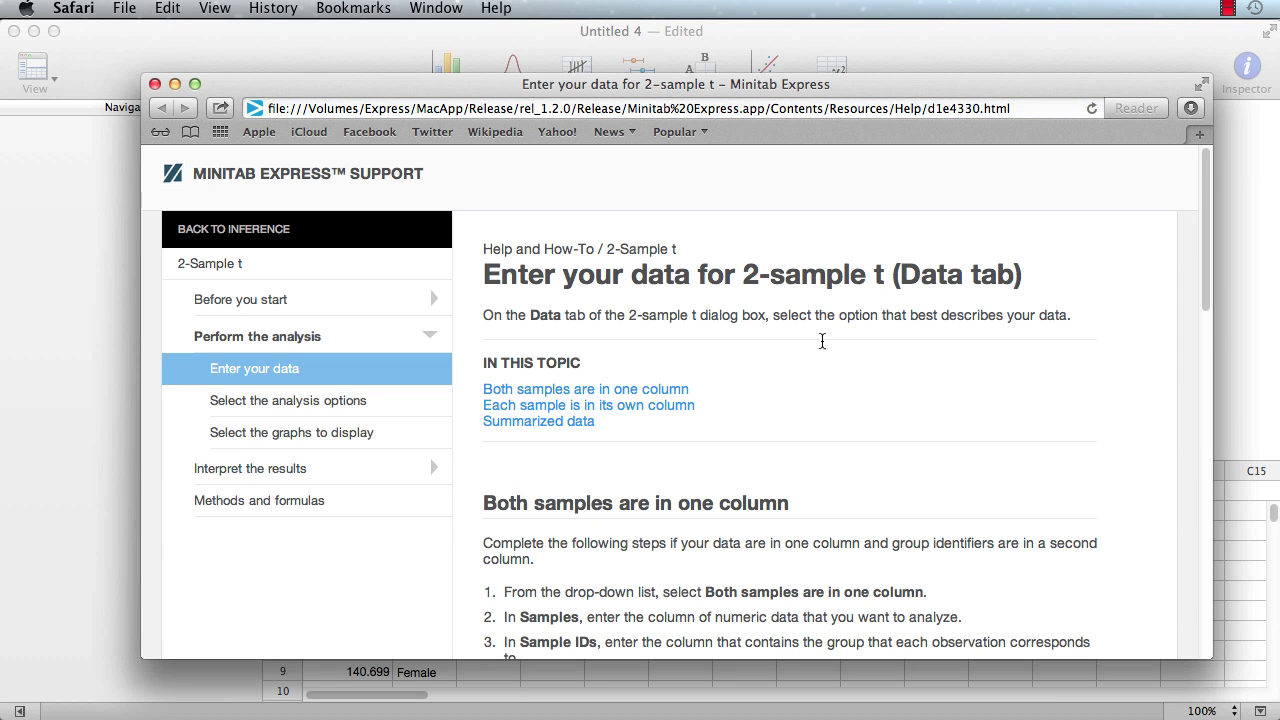
Close the 'Enter your data for 2-sample t' help page in Safari.
{"action": "left_click_drag", "start_coordinate": [1205, 177], "coordinate": [1234, 276]}
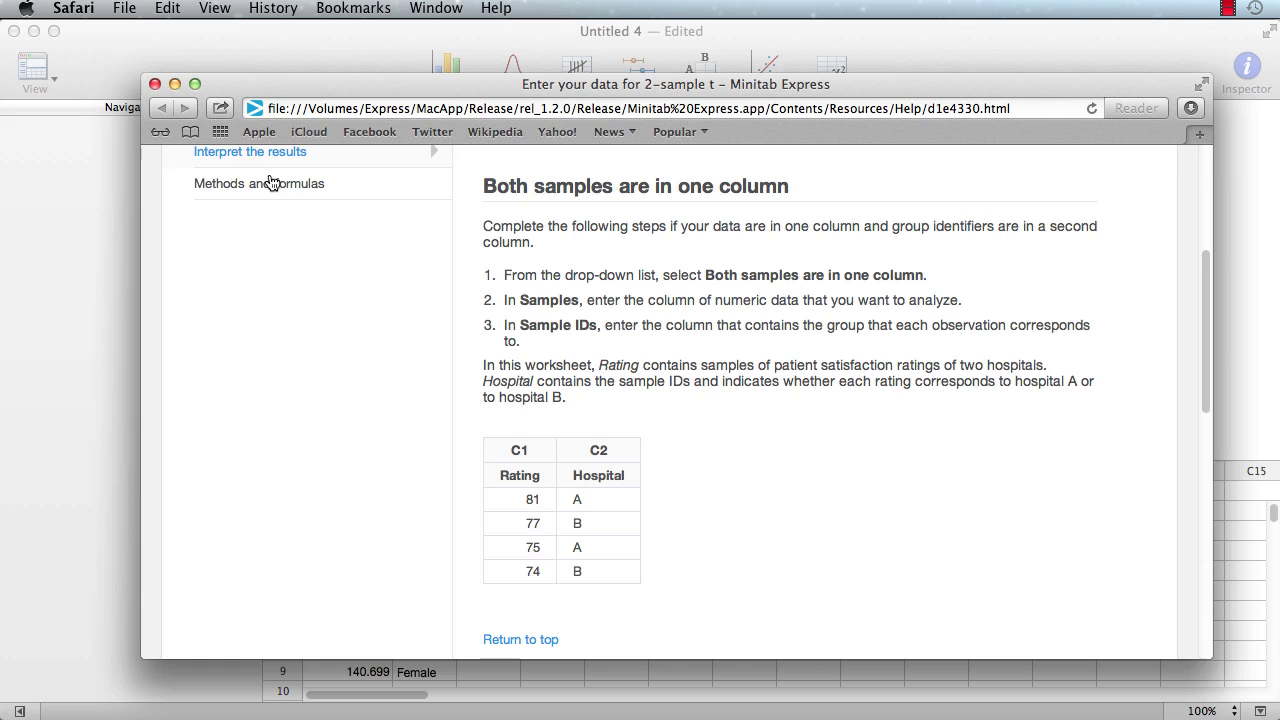
{"action": "left_click", "coordinate": [154, 86]}
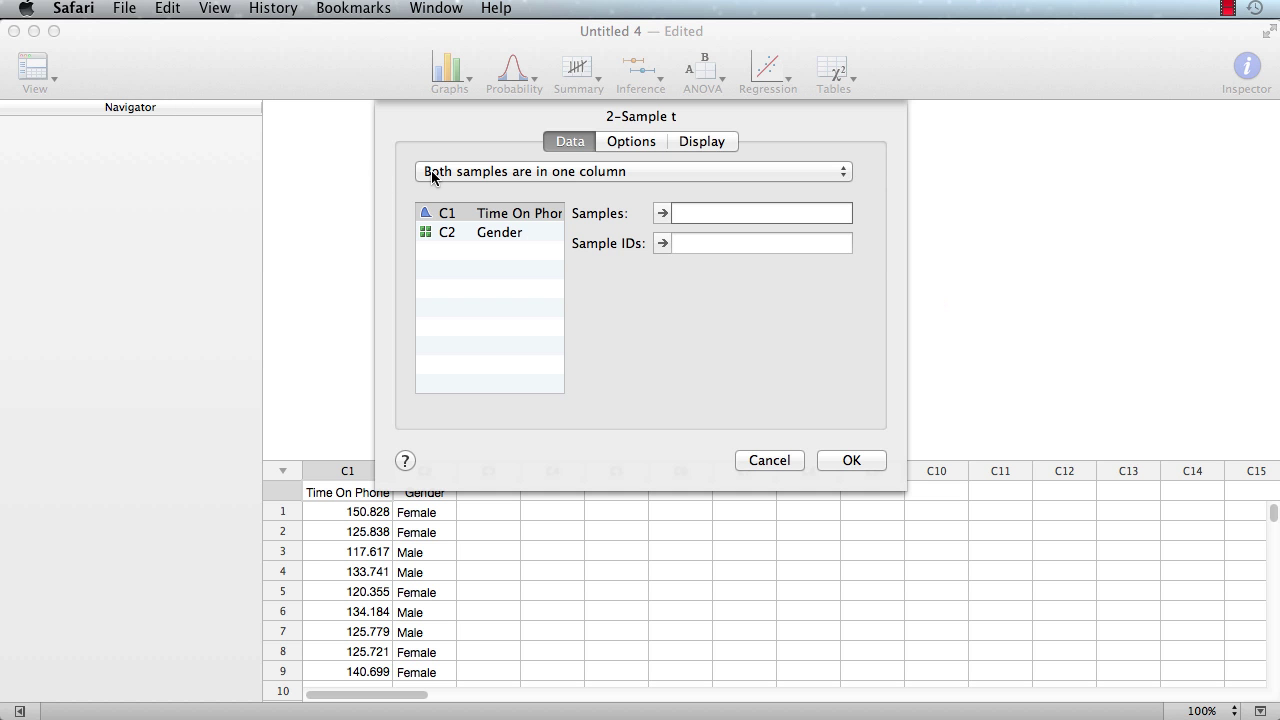
Run the 2-Sample t with Time On Phone as samples, Gender as sample IDs, and a boxplot.
{"action": "double_click", "coordinate": [467, 214]}
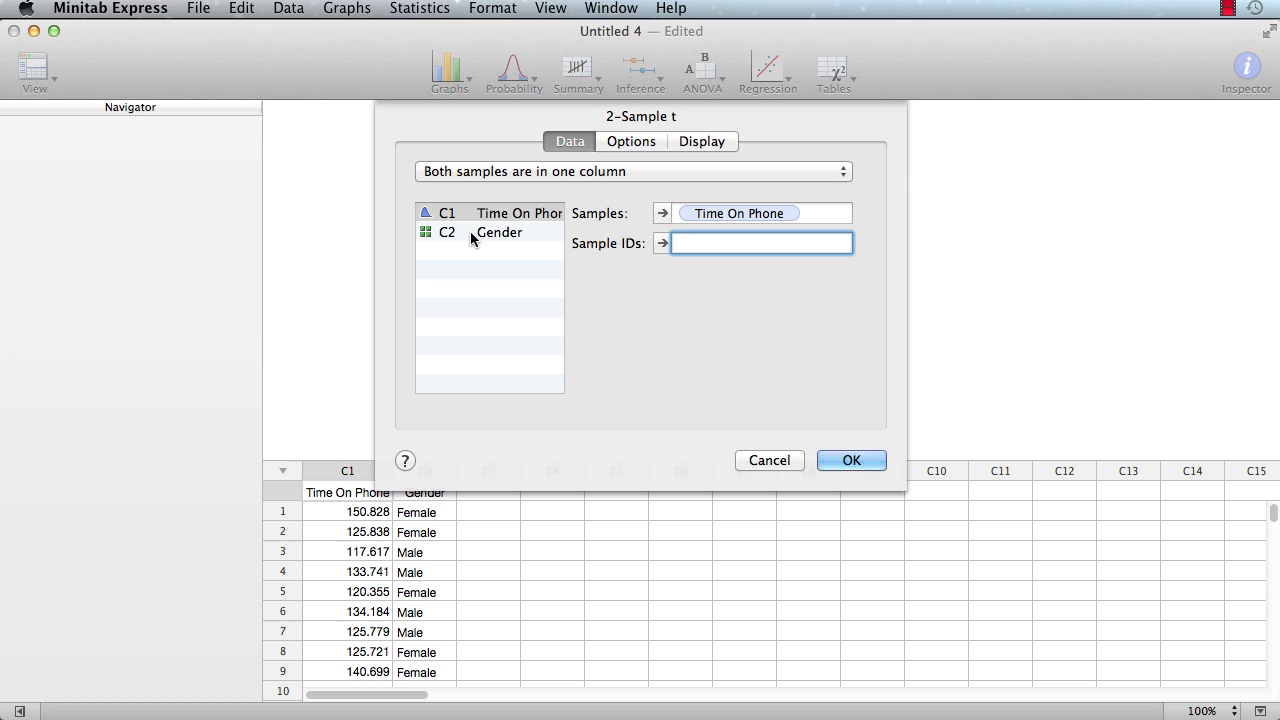
{"action": "double_click", "coordinate": [470, 231]}
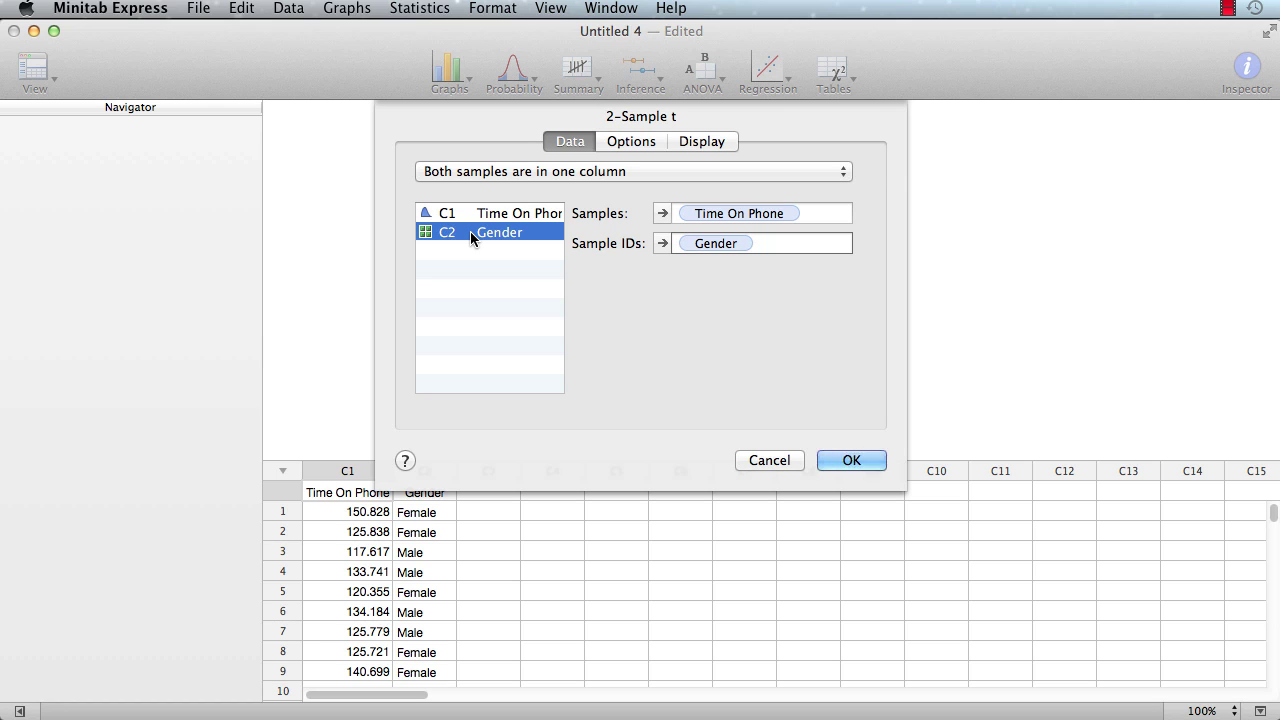
{"action": "left_click", "coordinate": [686, 140]}
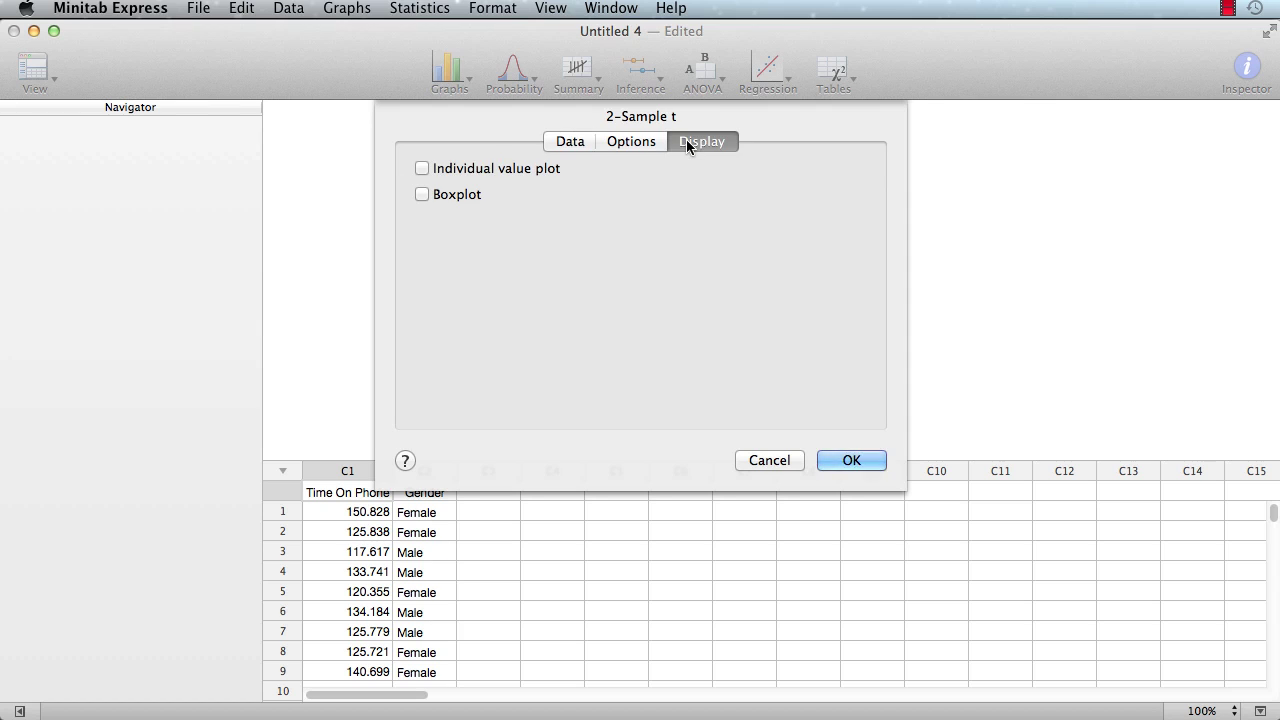
{"action": "left_click", "coordinate": [422, 194]}
{"action": "left_click", "coordinate": [851, 458]}
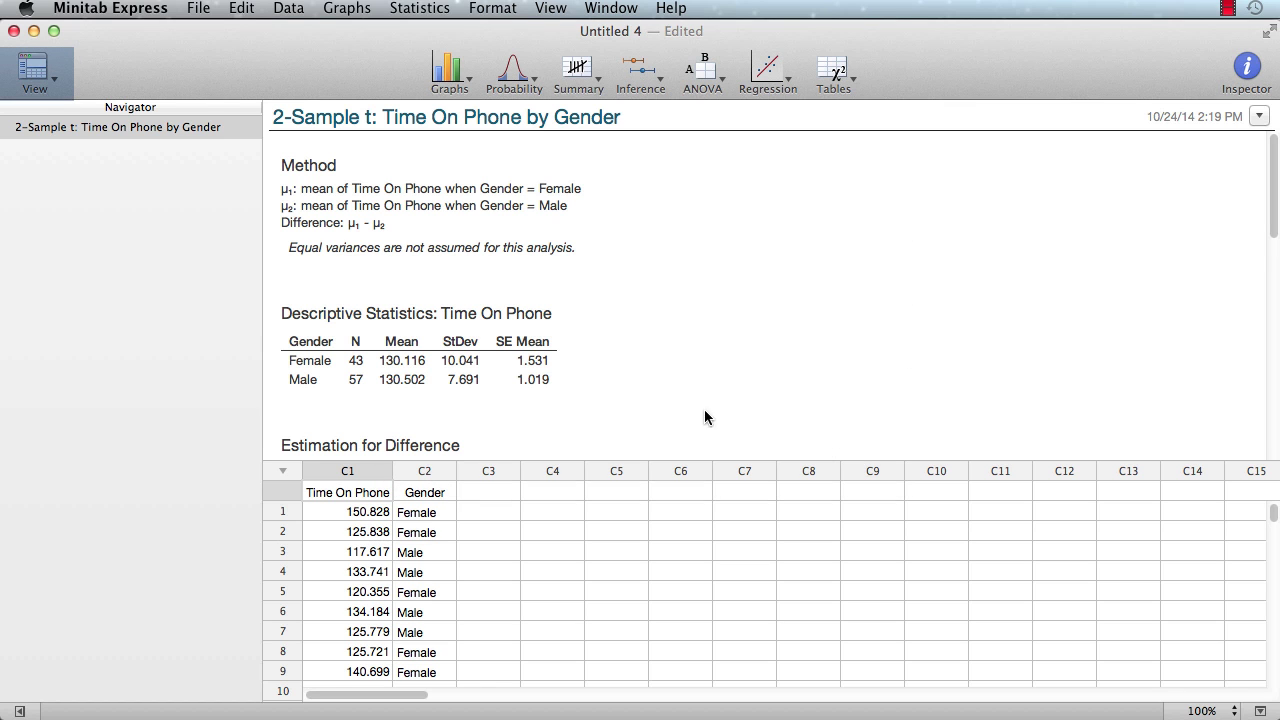
Switch the view to Output Only and bring up the Method section's context menu.
{"action": "left_click", "coordinate": [45, 72]}
{"action": "left_click", "coordinate": [93, 252]}
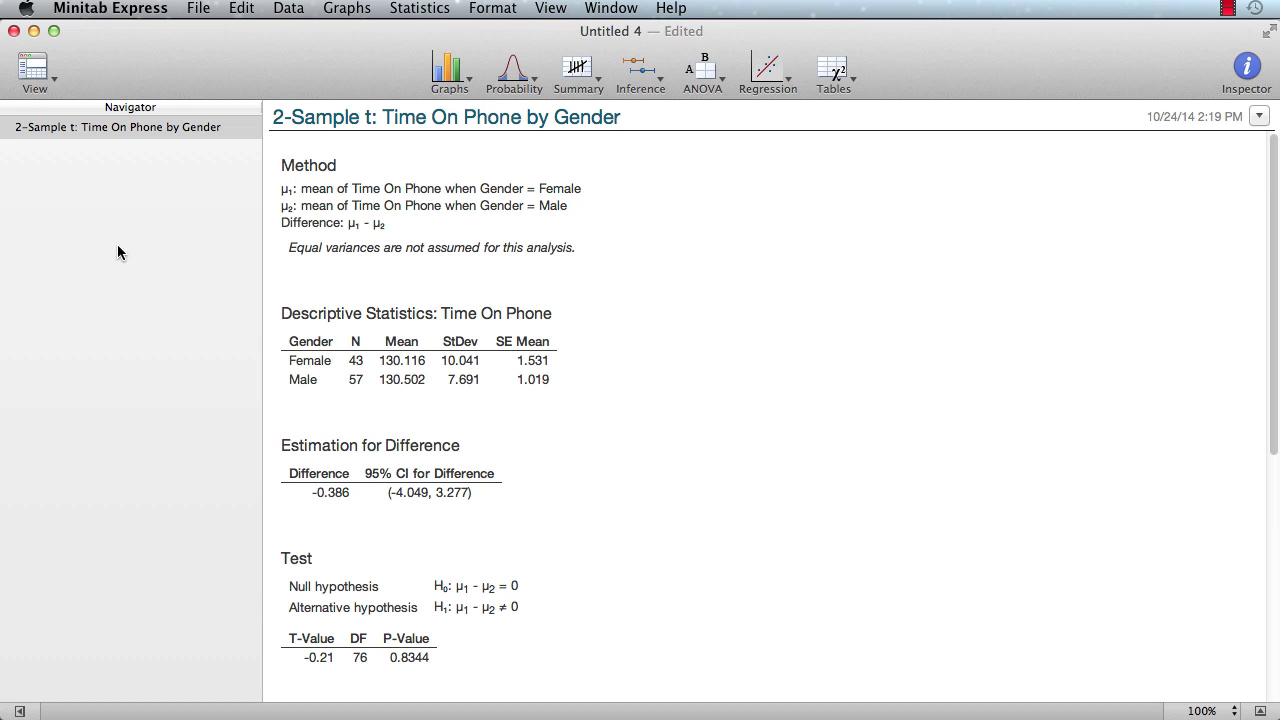
{"action": "right_click", "coordinate": [327, 195]}
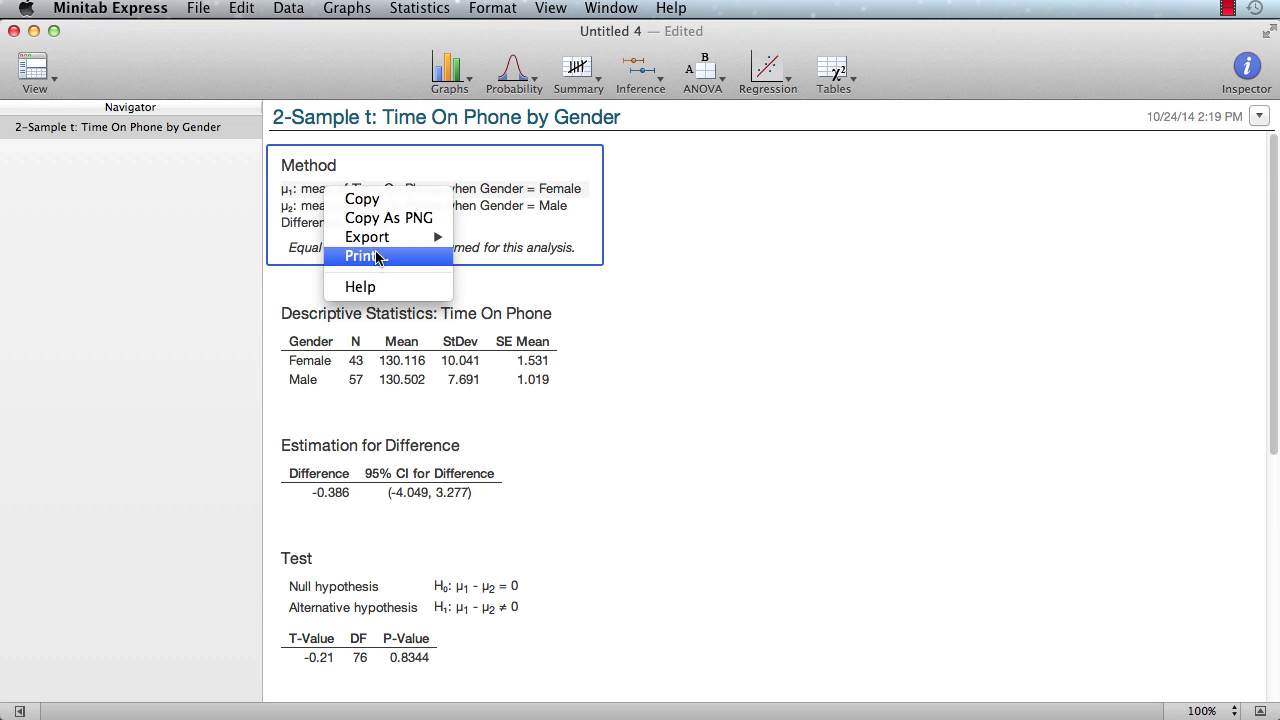
{"action": "left_click", "coordinate": [386, 288]}
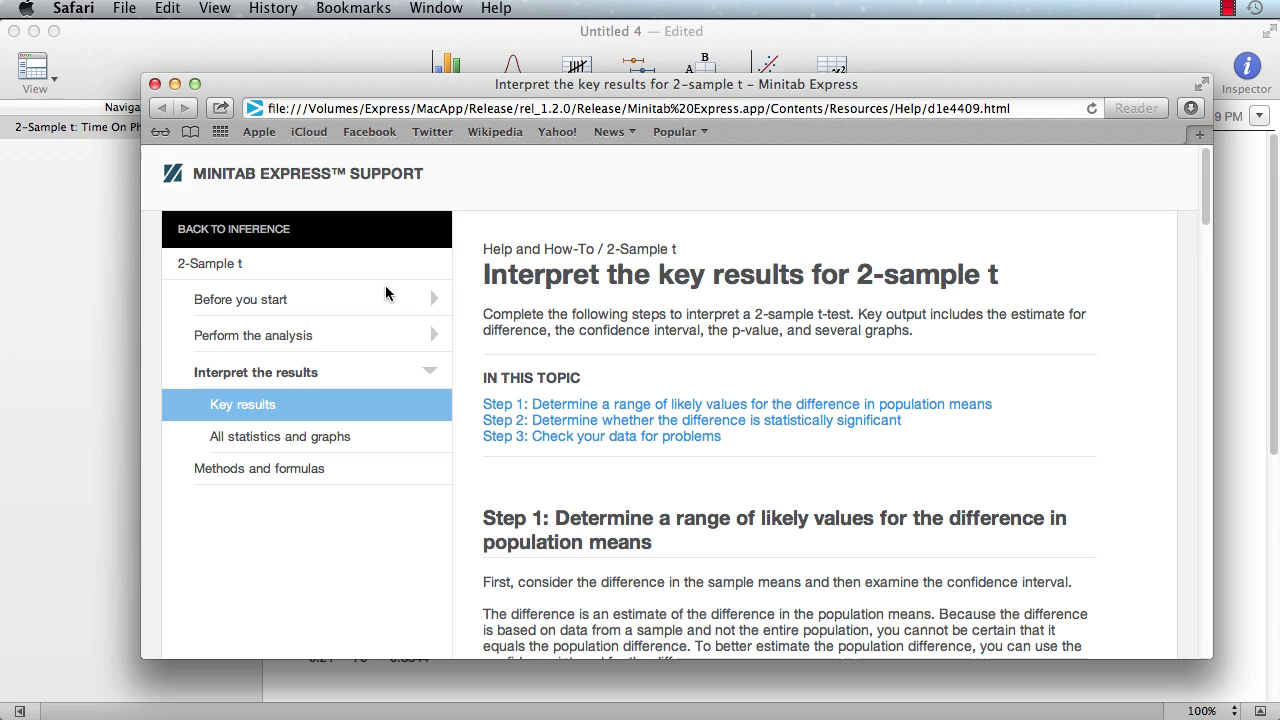
{"action": "left_click_drag", "start_coordinate": [1204, 181], "coordinate": [1254, 320]}
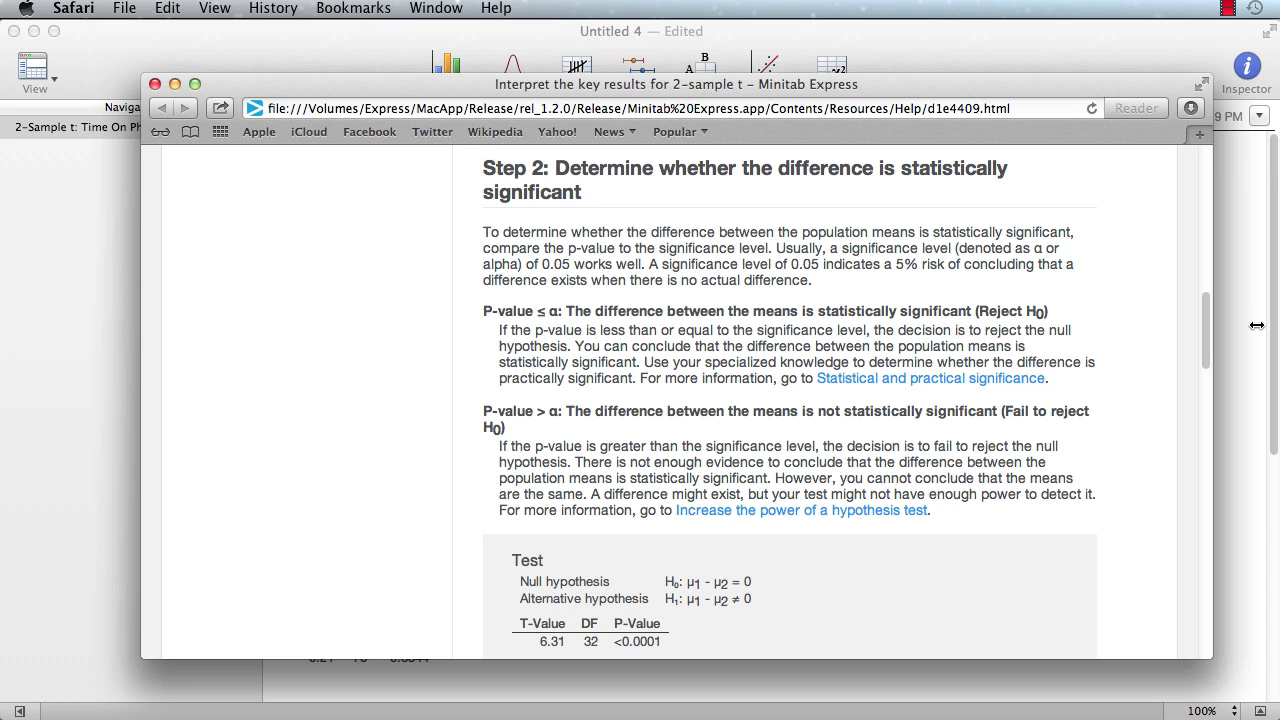
{"action": "left_click", "coordinate": [155, 84]}
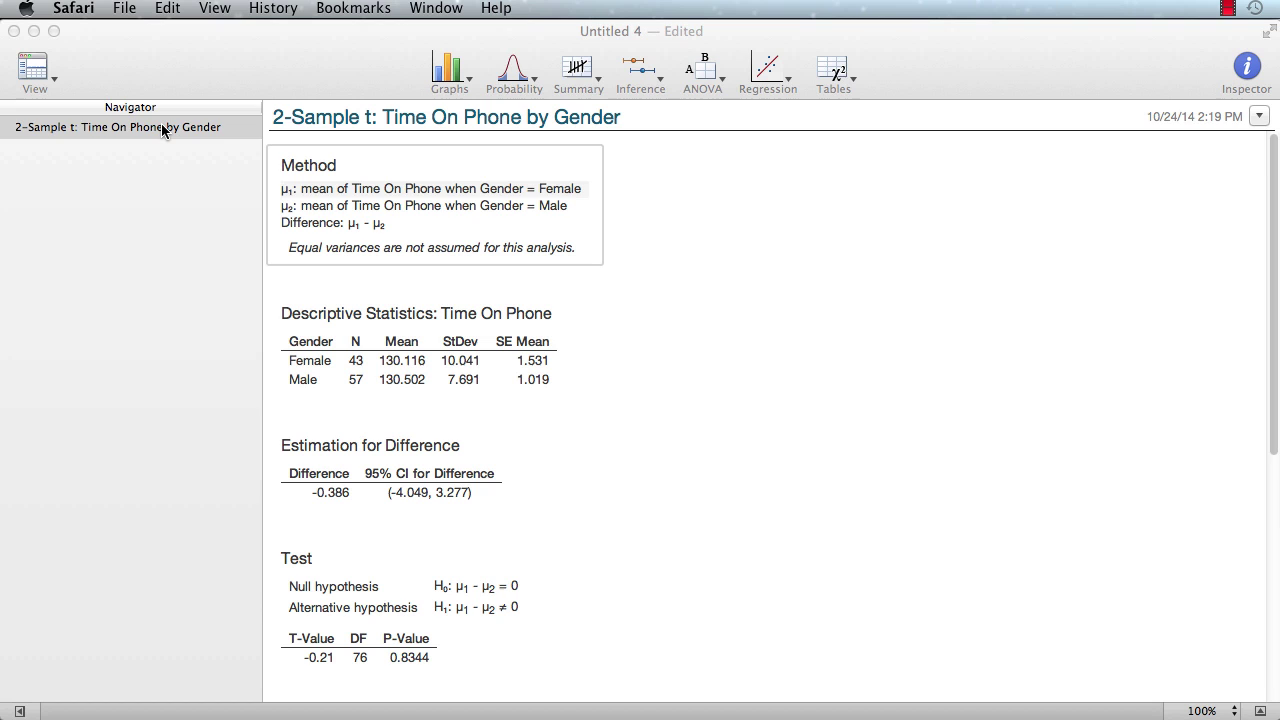
Copy the entire 2-Sample t analysis and paste it into the Stat 101 Homework document in Pages.
{"action": "right_click", "coordinate": [163, 130]}
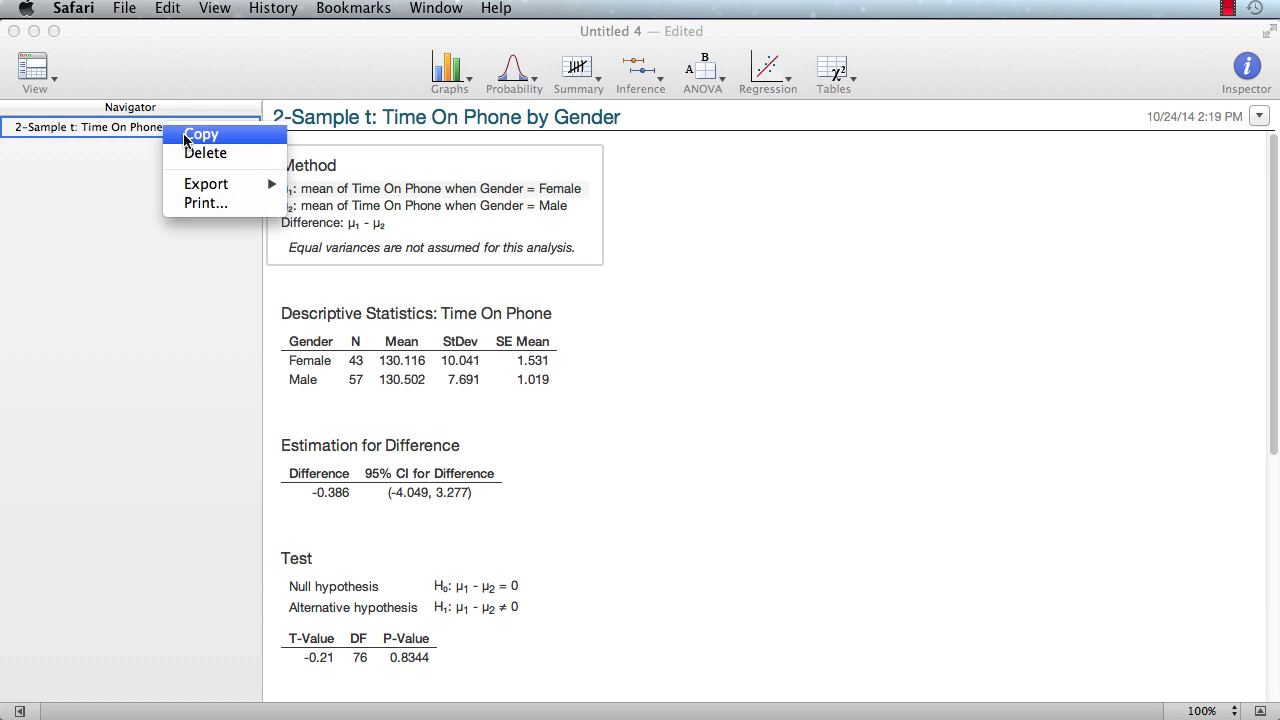
{"action": "left_click", "coordinate": [186, 139]}
{"action": "key", "text": "super+Tab"}
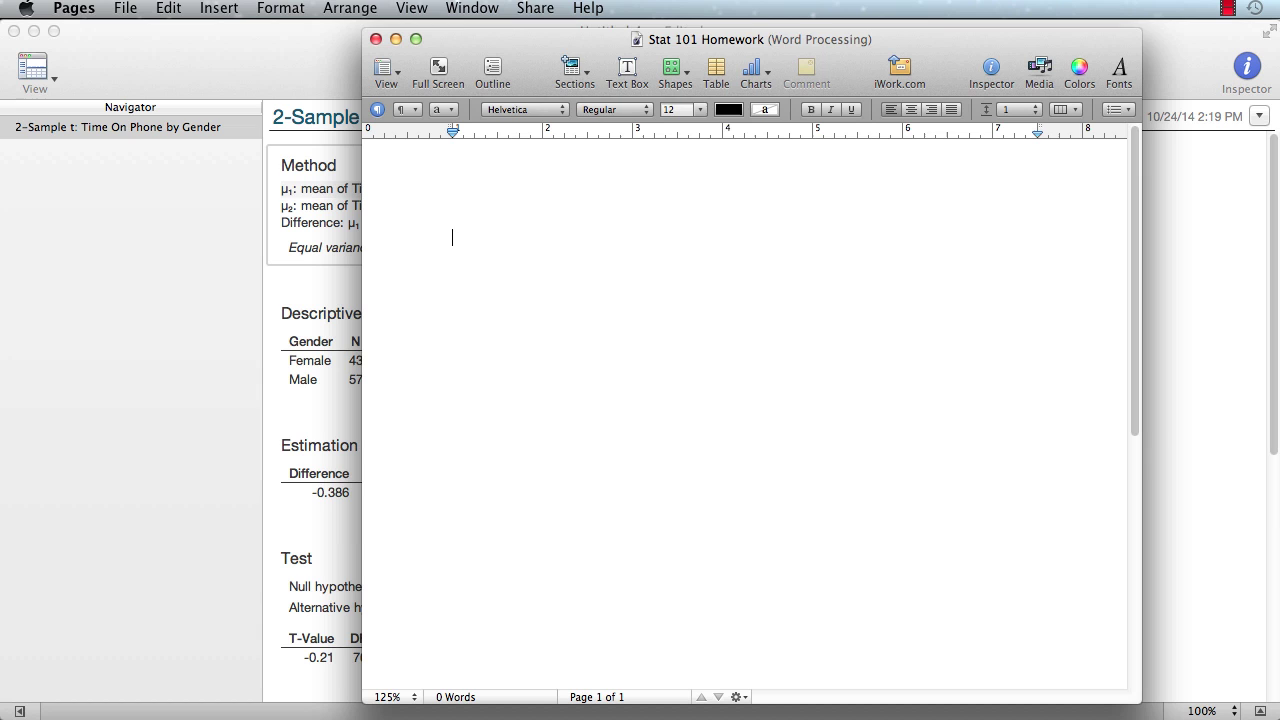
{"action": "right_click", "coordinate": [650, 418]}
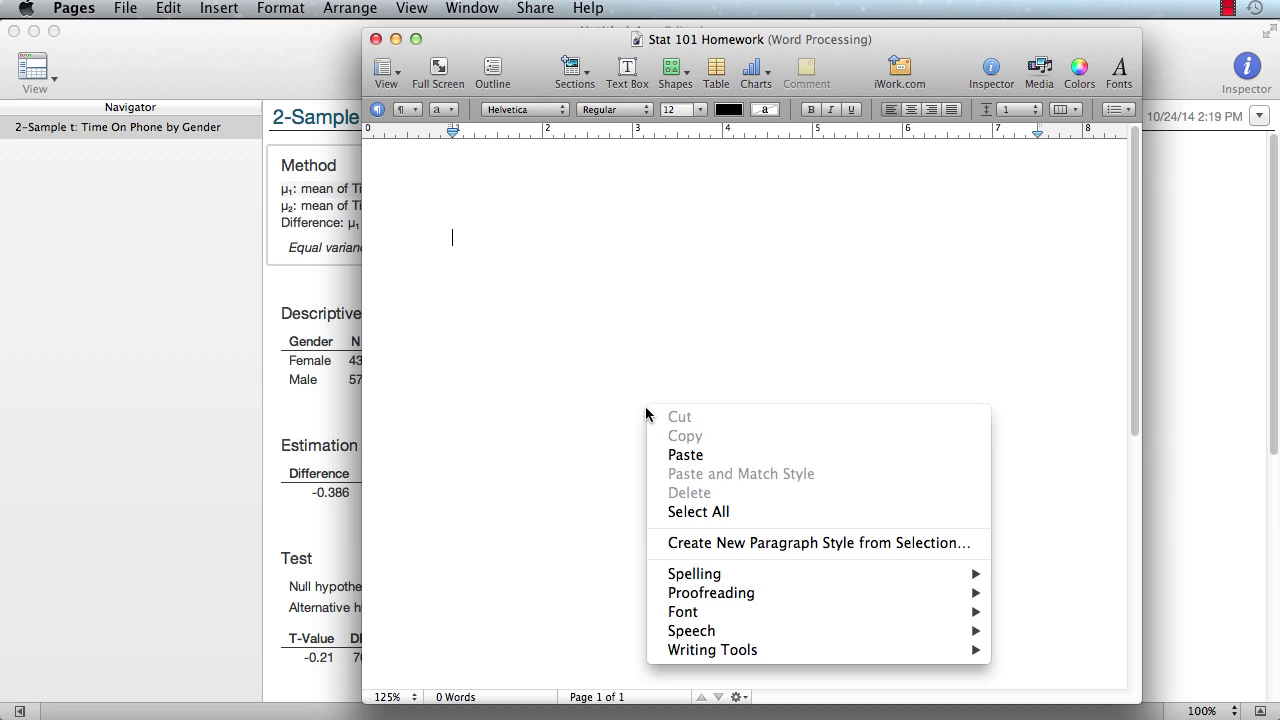
{"action": "left_click", "coordinate": [673, 455]}
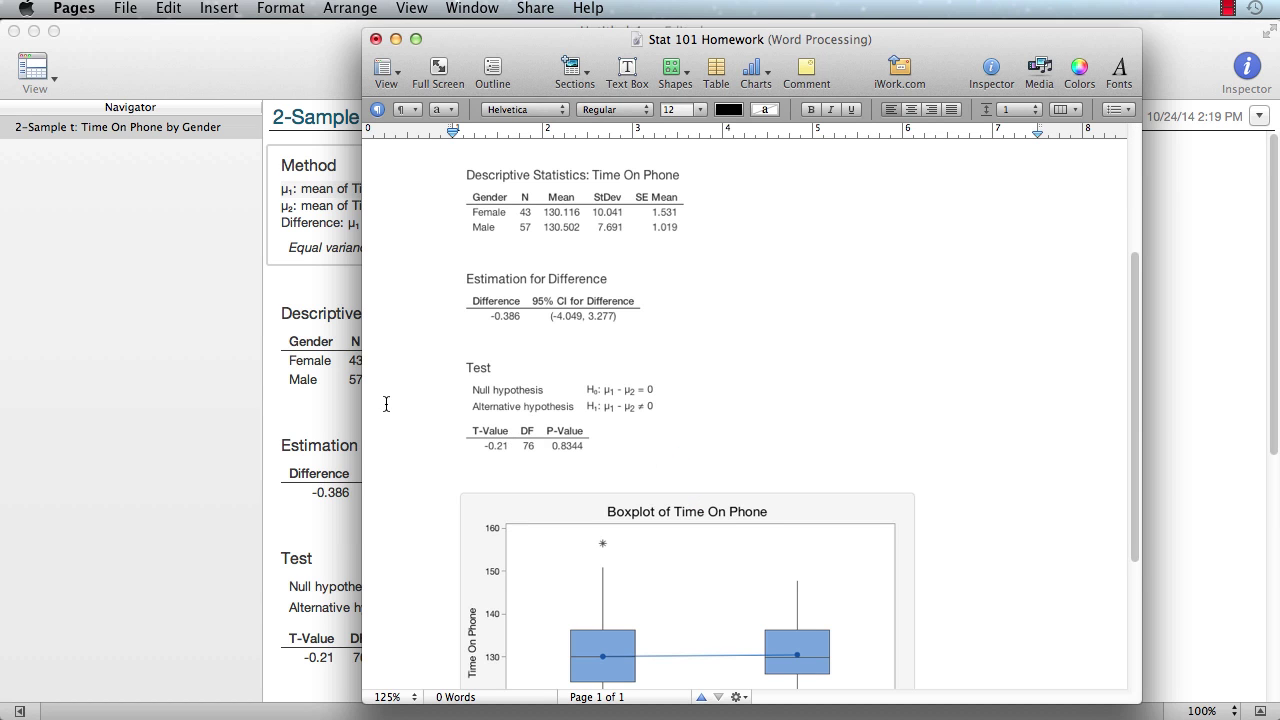
{"action": "left_click", "coordinate": [212, 353]}
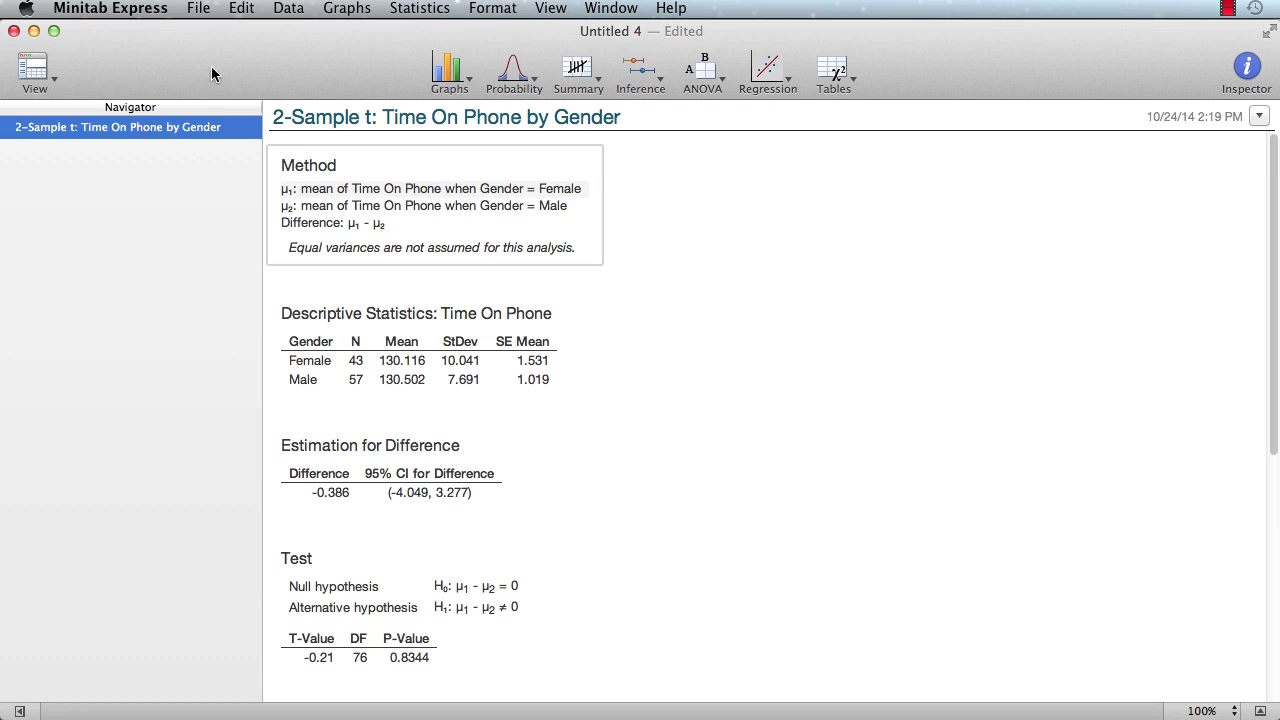
Start a new empty project and open the Pie Chart setup for counts of unique values.
{"action": "left_click", "coordinate": [199, 9]}
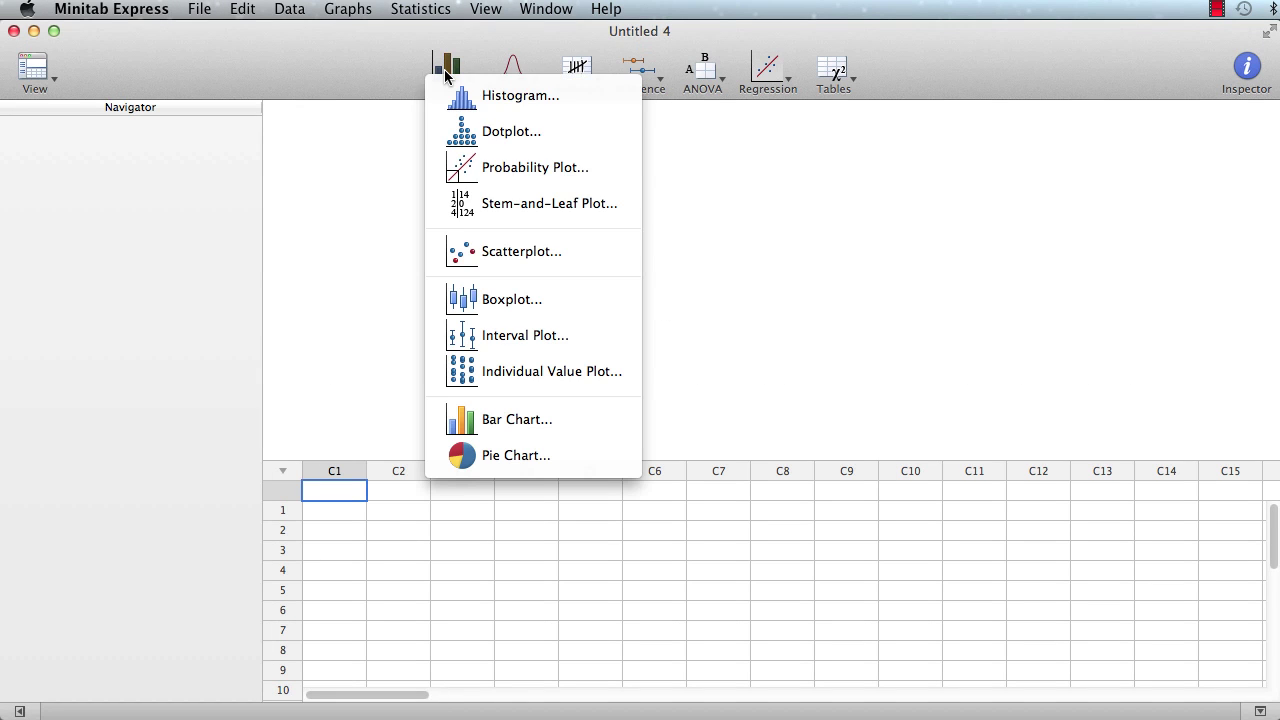
{"action": "left_click", "coordinate": [516, 456]}
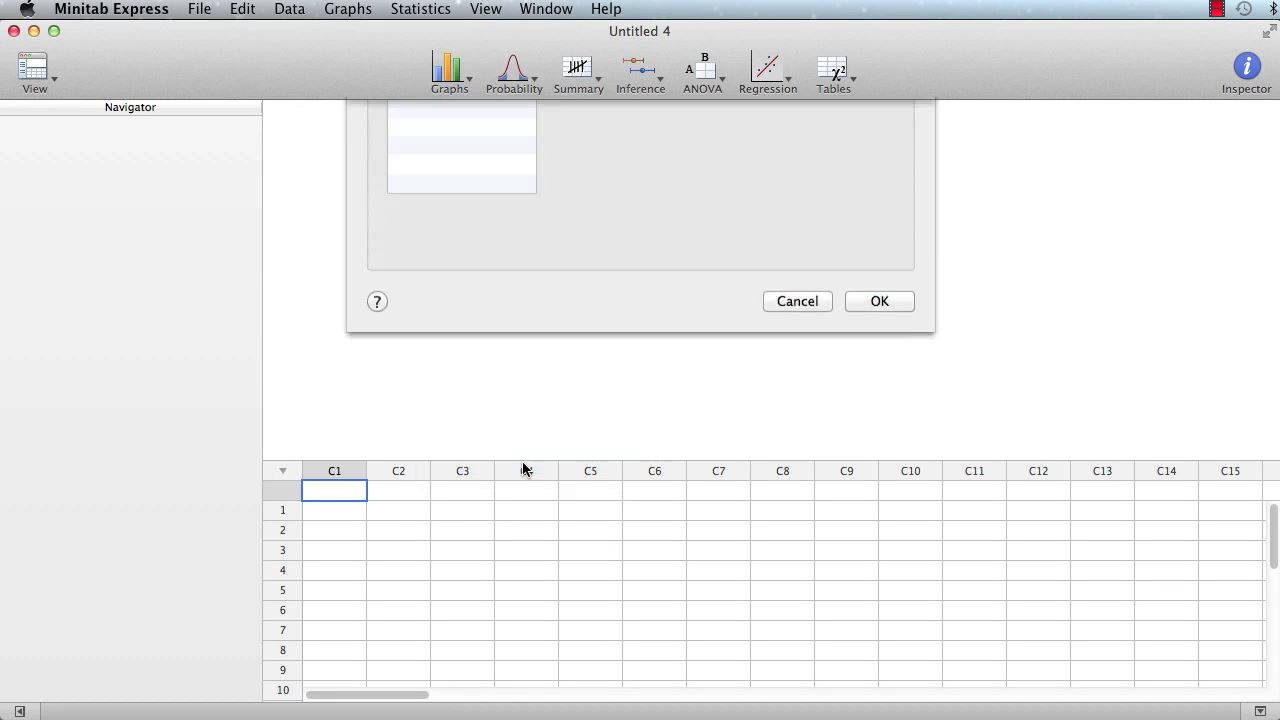
View the pie chart Example help page under Before you start in Safari.
{"action": "left_click", "coordinate": [377, 499]}
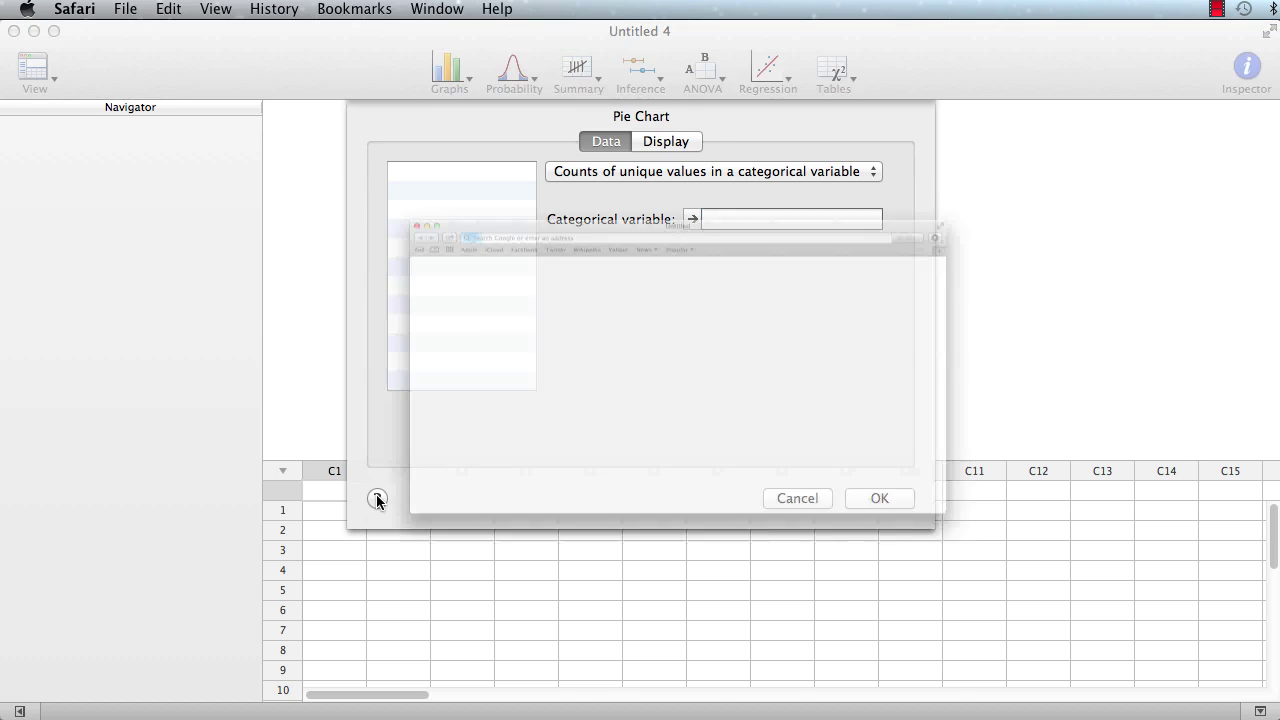
{"action": "left_click", "coordinate": [277, 381]}
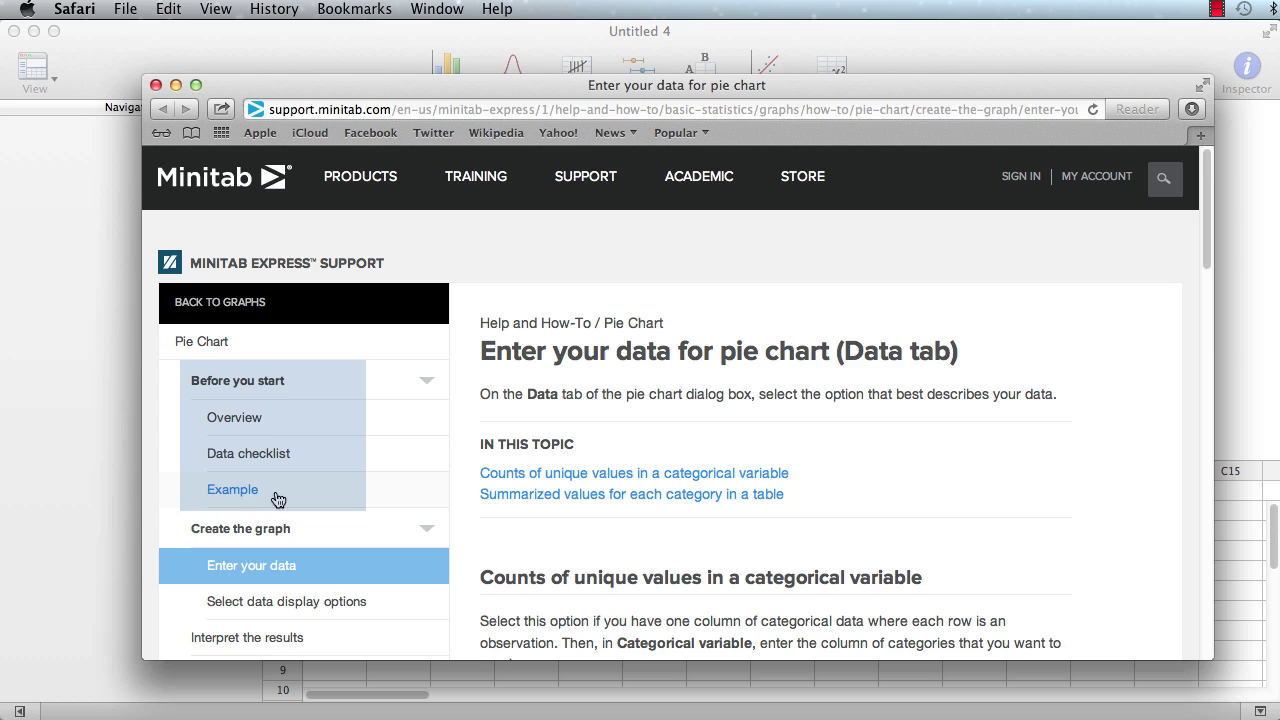
{"action": "left_click", "coordinate": [276, 491]}
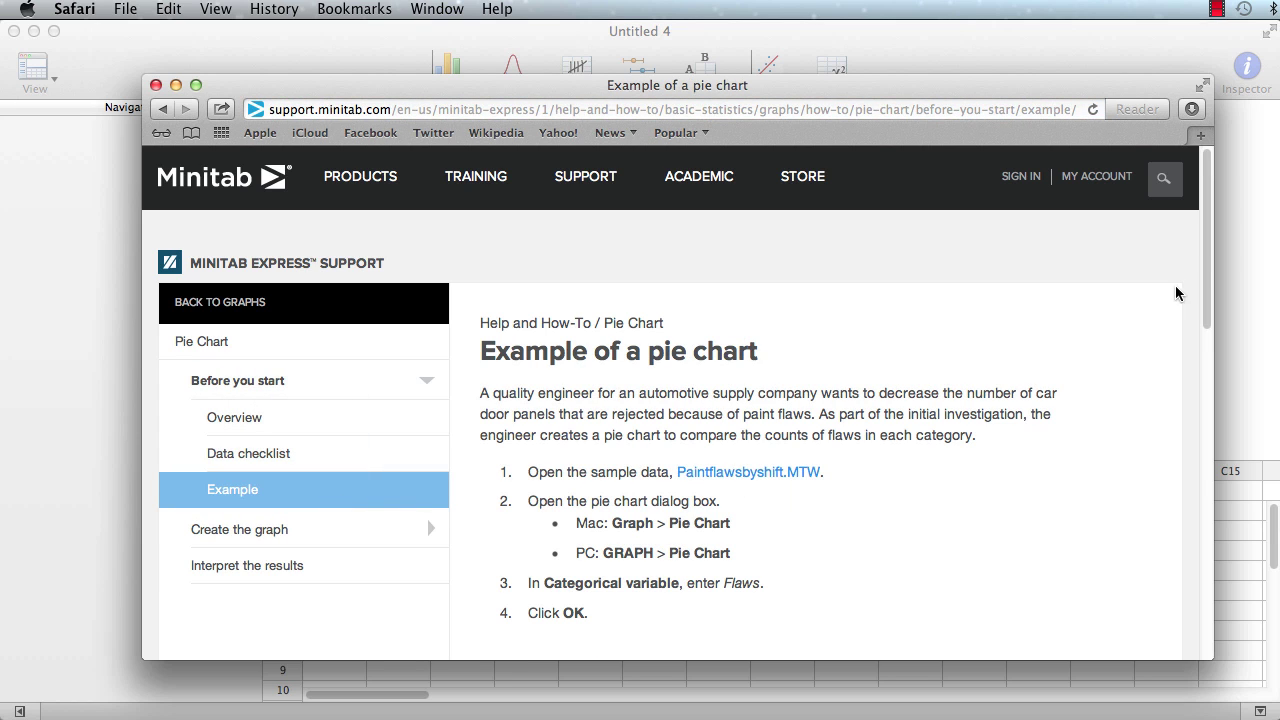
{"action": "left_click_drag", "start_coordinate": [1205, 230], "coordinate": [1232, 409]}
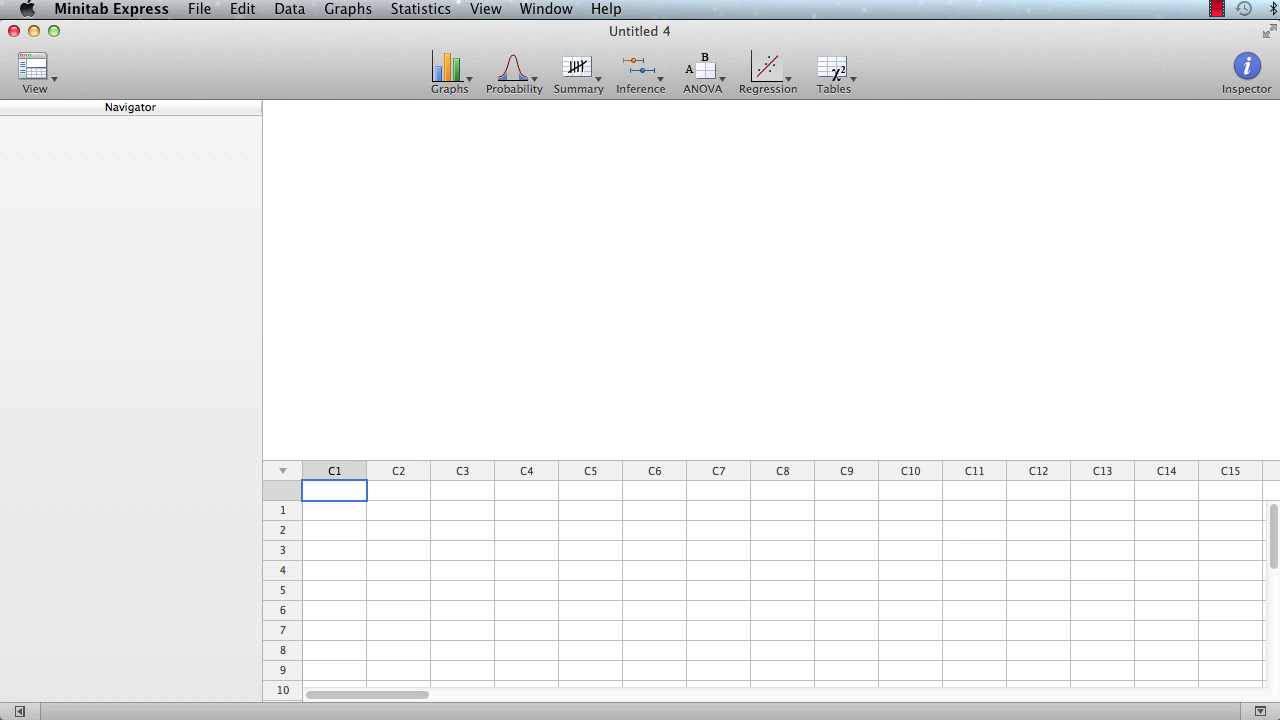
Open Help > Data Sets and scroll the library down to the weld rejects data.
{"action": "left_click", "coordinate": [606, 9]}
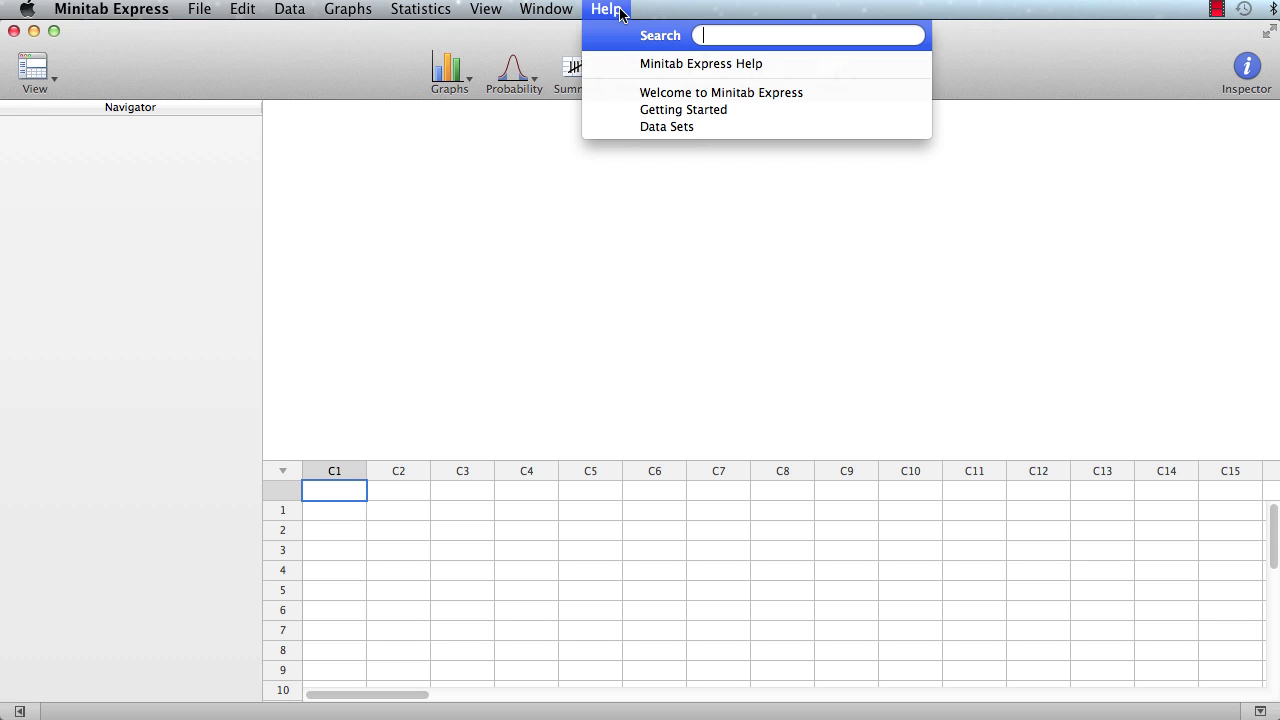
{"action": "left_click", "coordinate": [670, 126]}
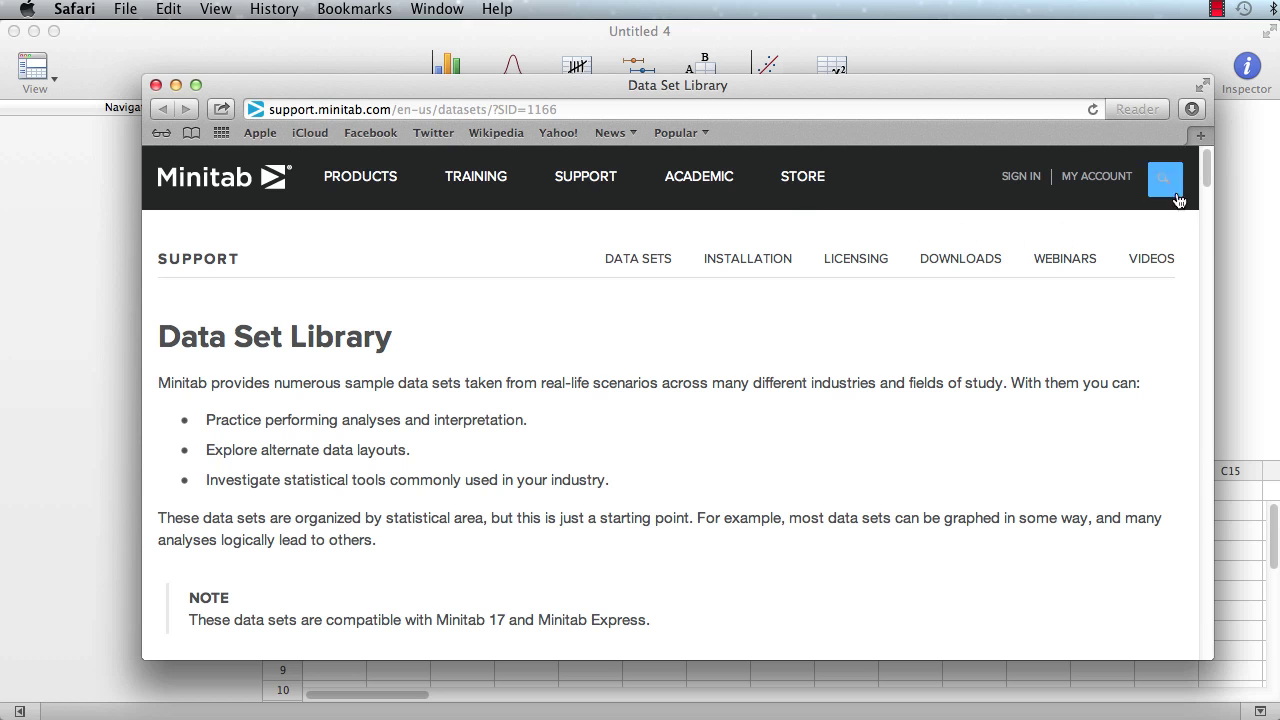
{"action": "scroll", "coordinate": [1208, 170], "scroll_direction": "down", "scroll_amount": 2}
{"action": "left_click_drag", "start_coordinate": [1208, 173], "coordinate": [1228, 295]}
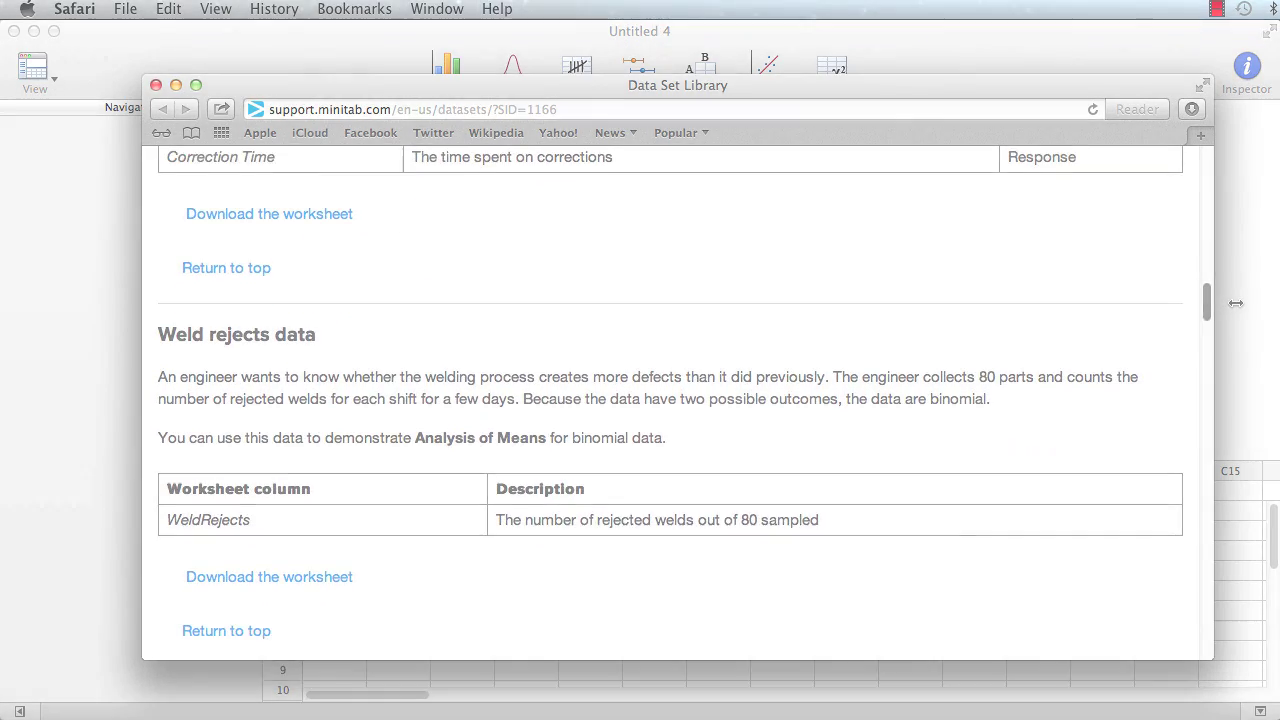